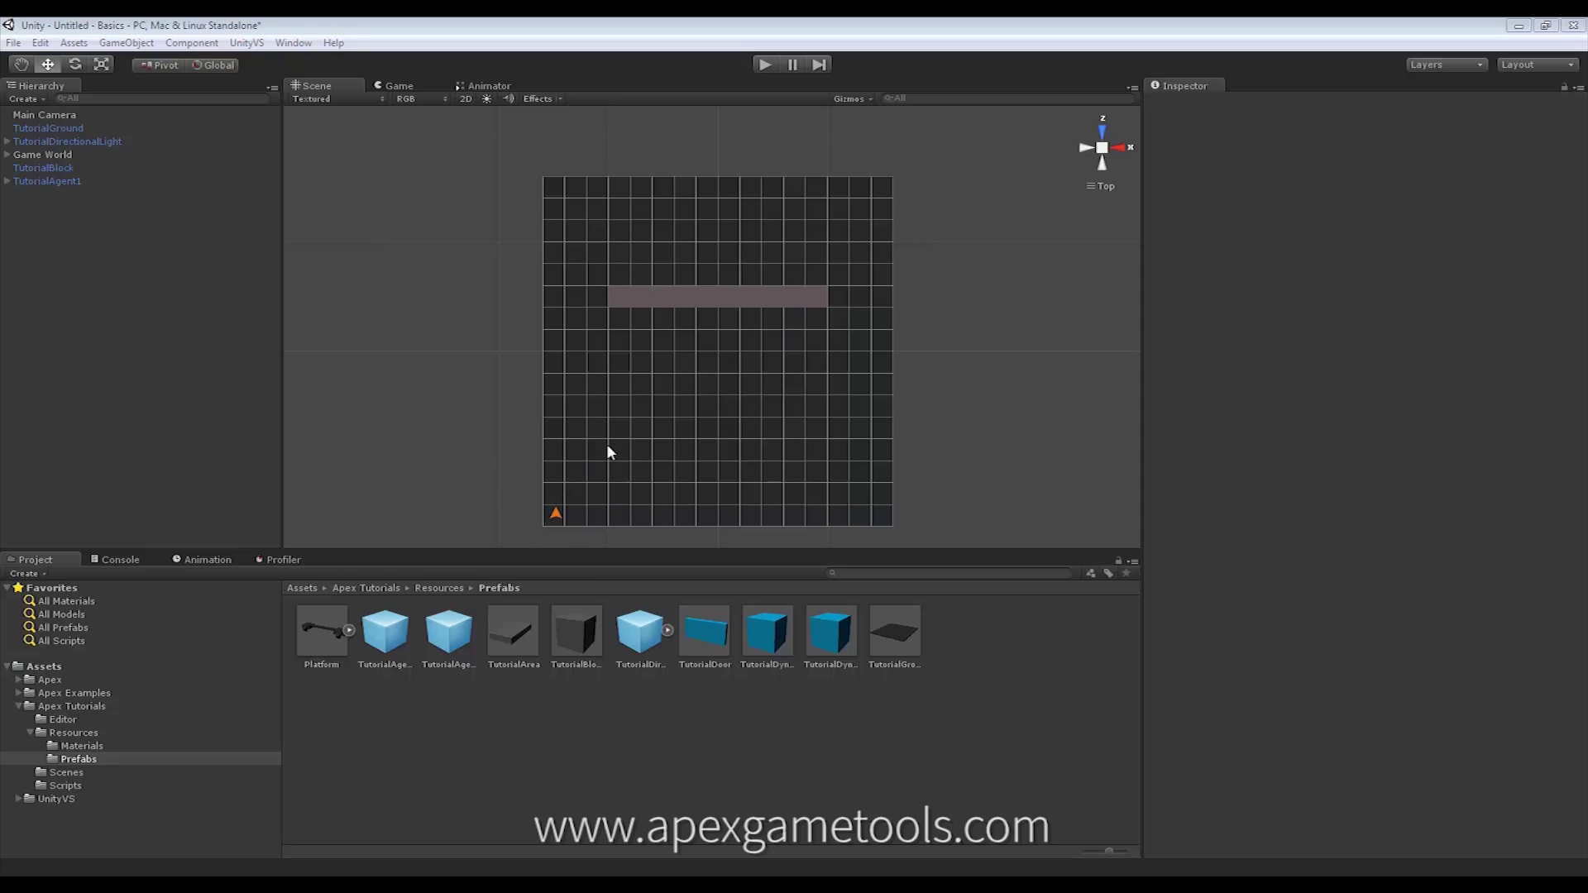
Step: Play-test dynamic replanning by sending the agent to the grid's far upper-right corner and spawning two obstacles in the gap beside the block
left_click(765, 65)
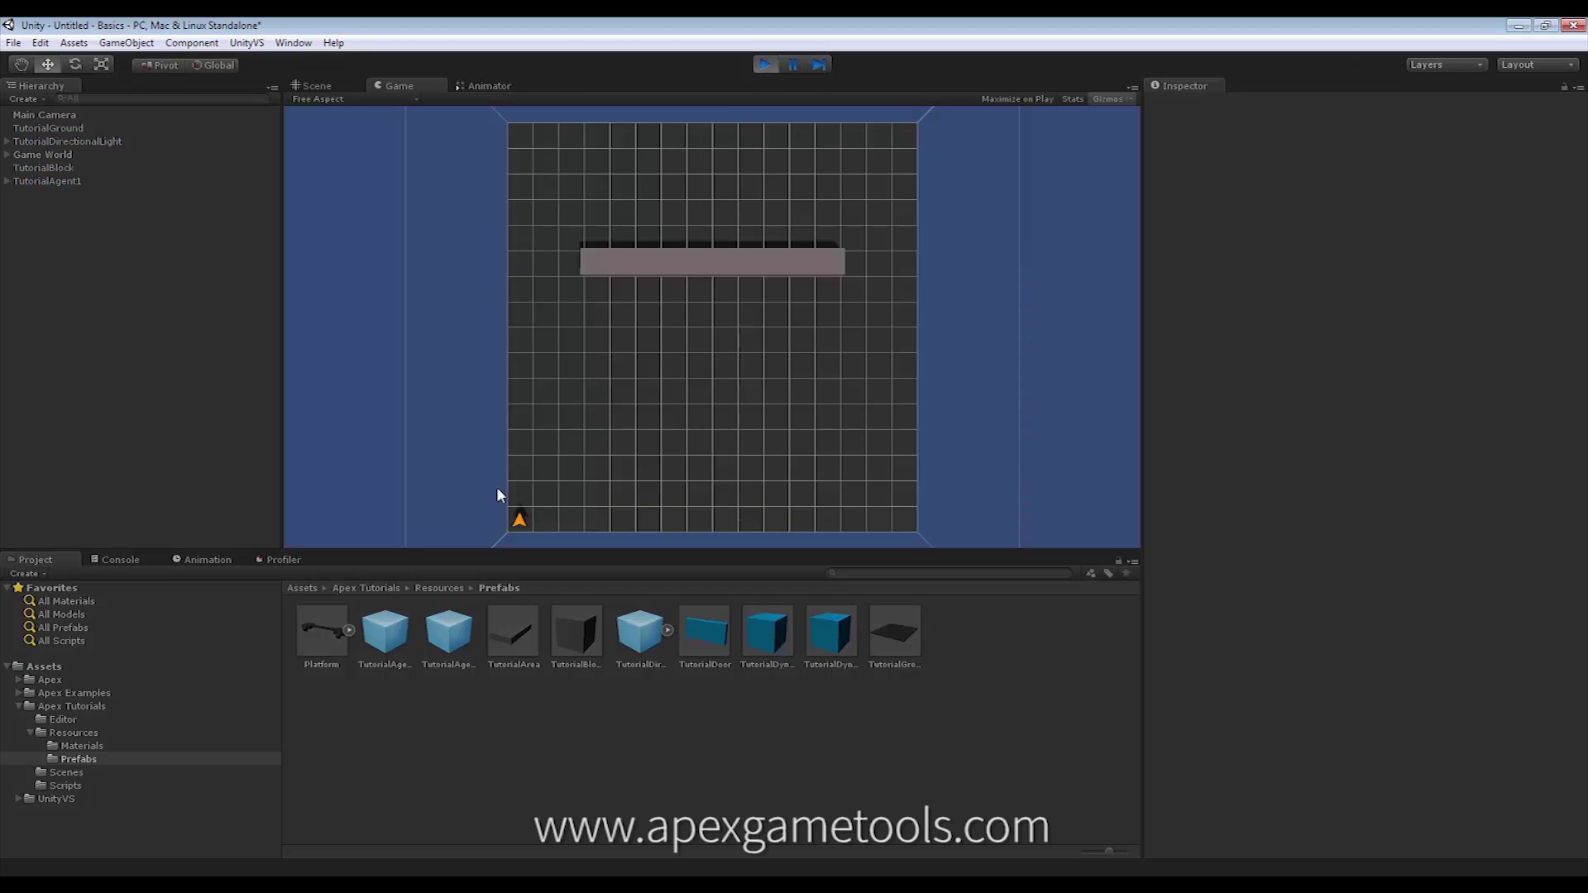
left_click_drag(436, 447, 598, 579)
right_click(903, 141)
left_click(902, 264)
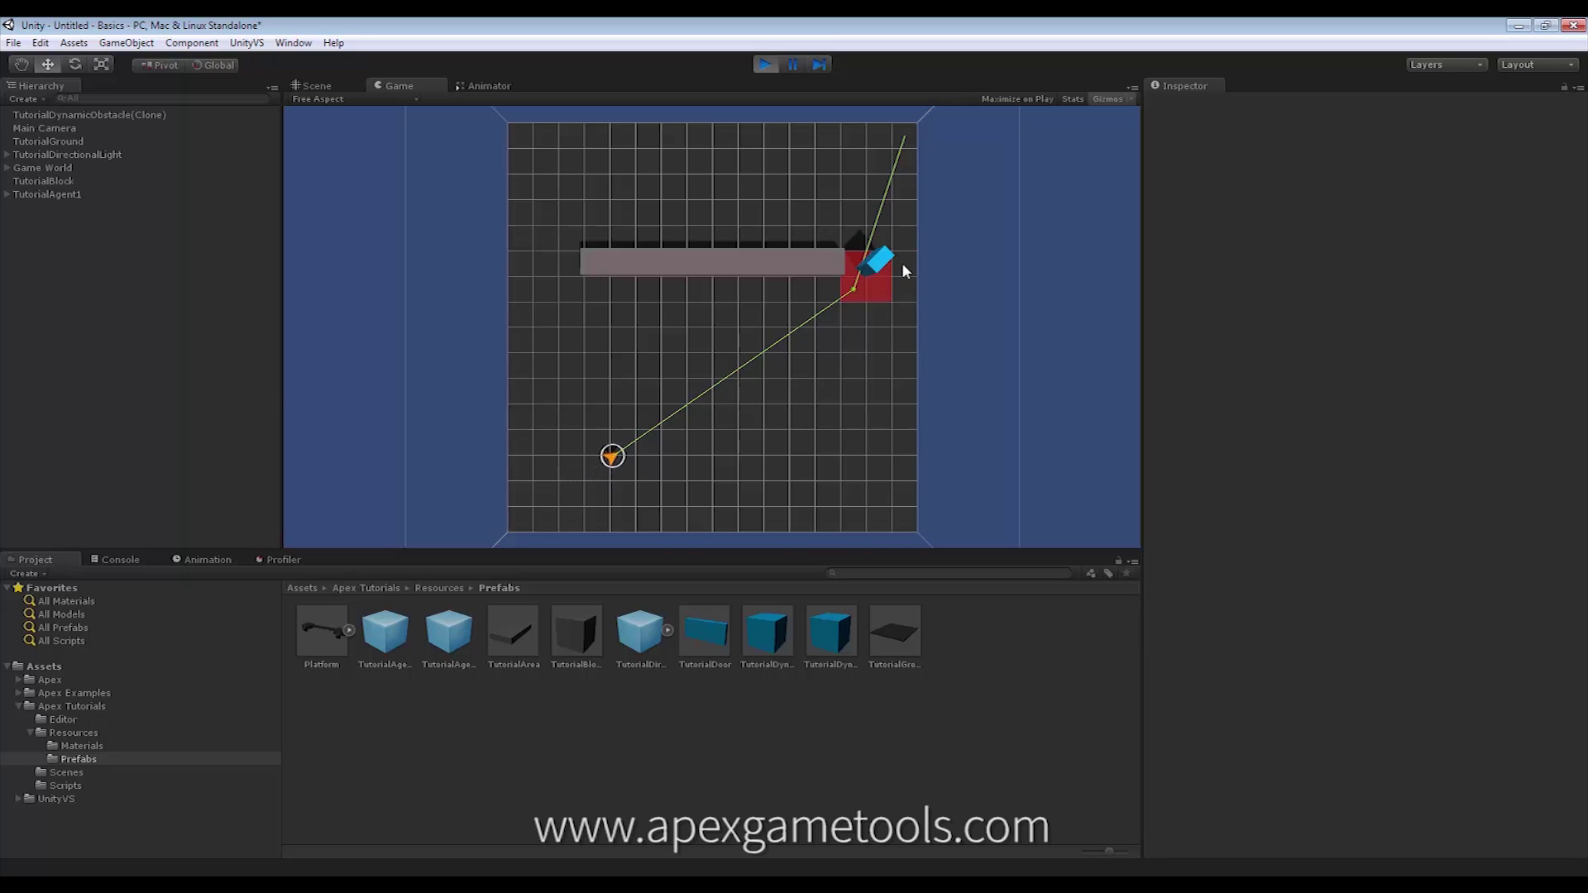
left_click(903, 265)
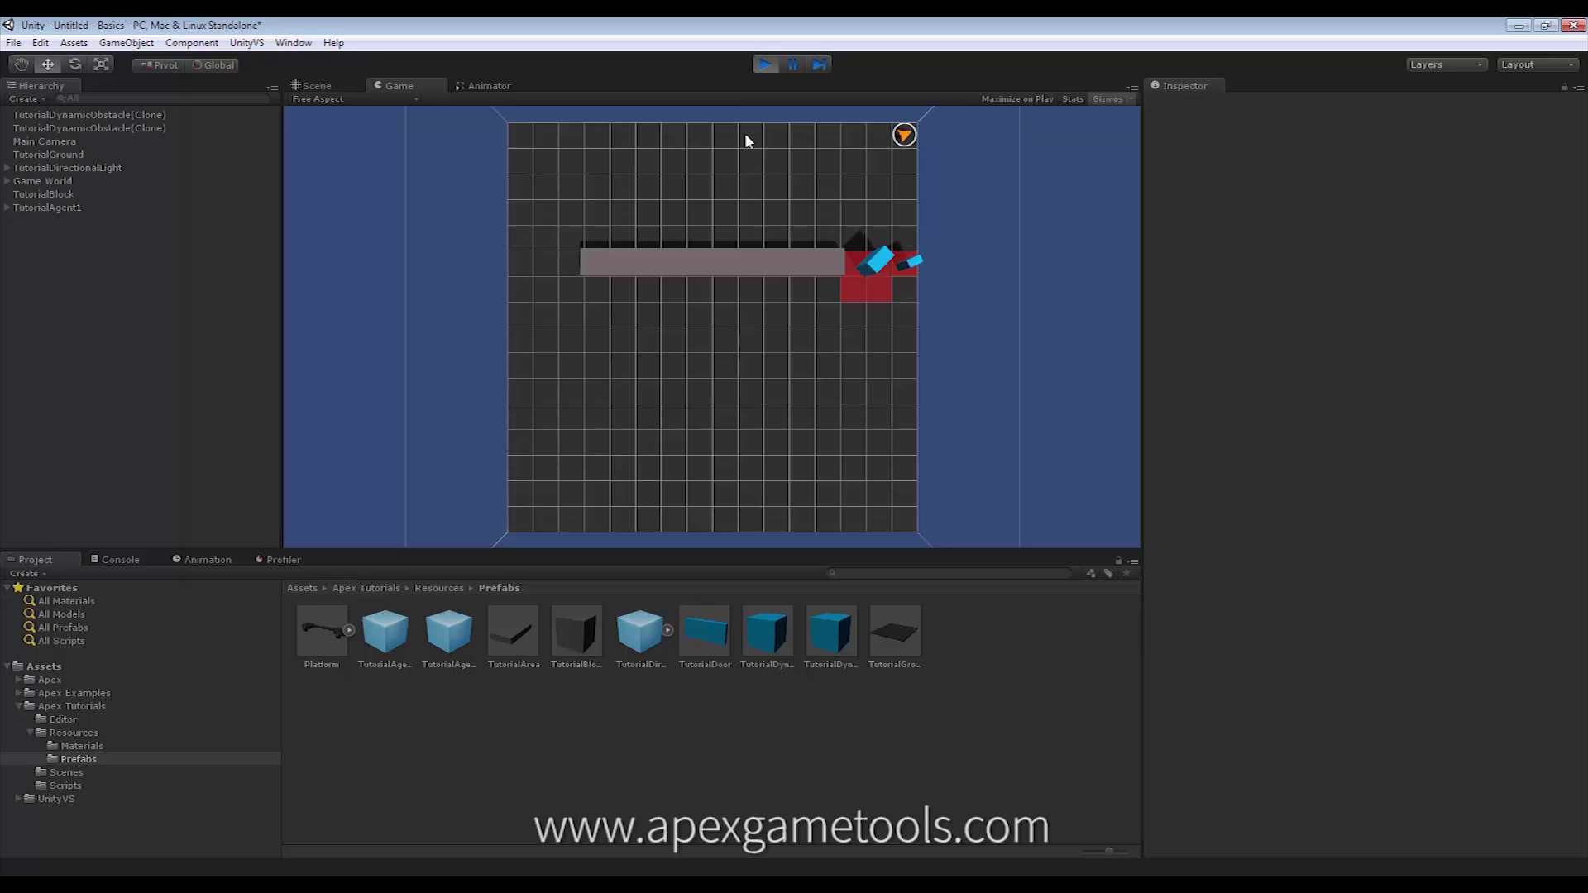
left_click(766, 65)
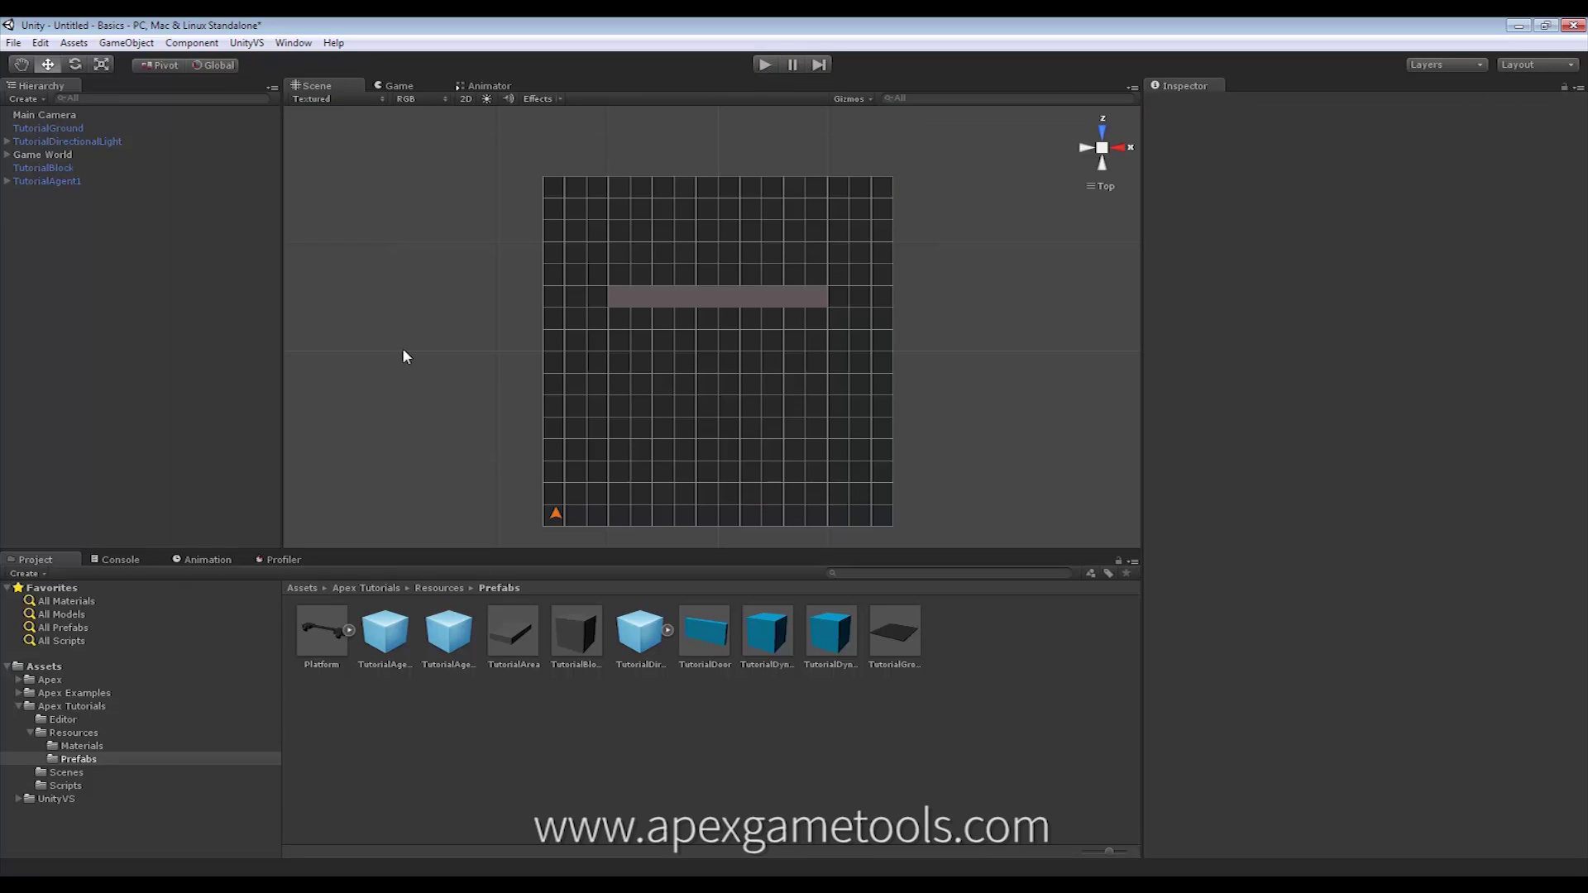
Step: Set TutorialAgent1's Replan Mode to NoReplan in its Steer For Path component
left_click(54, 182)
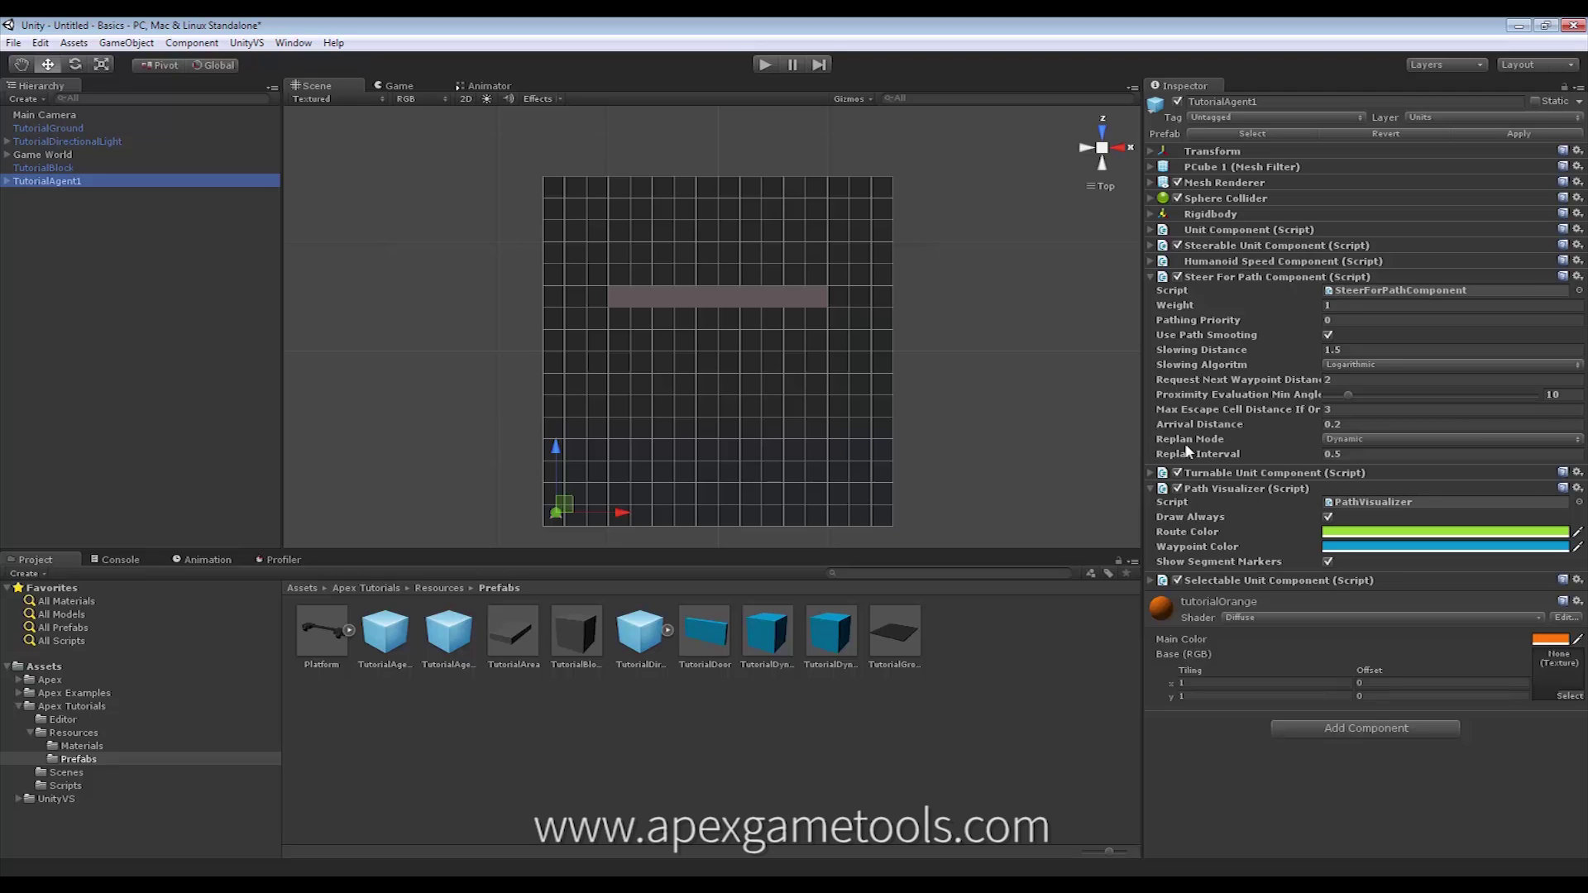
left_click(1361, 438)
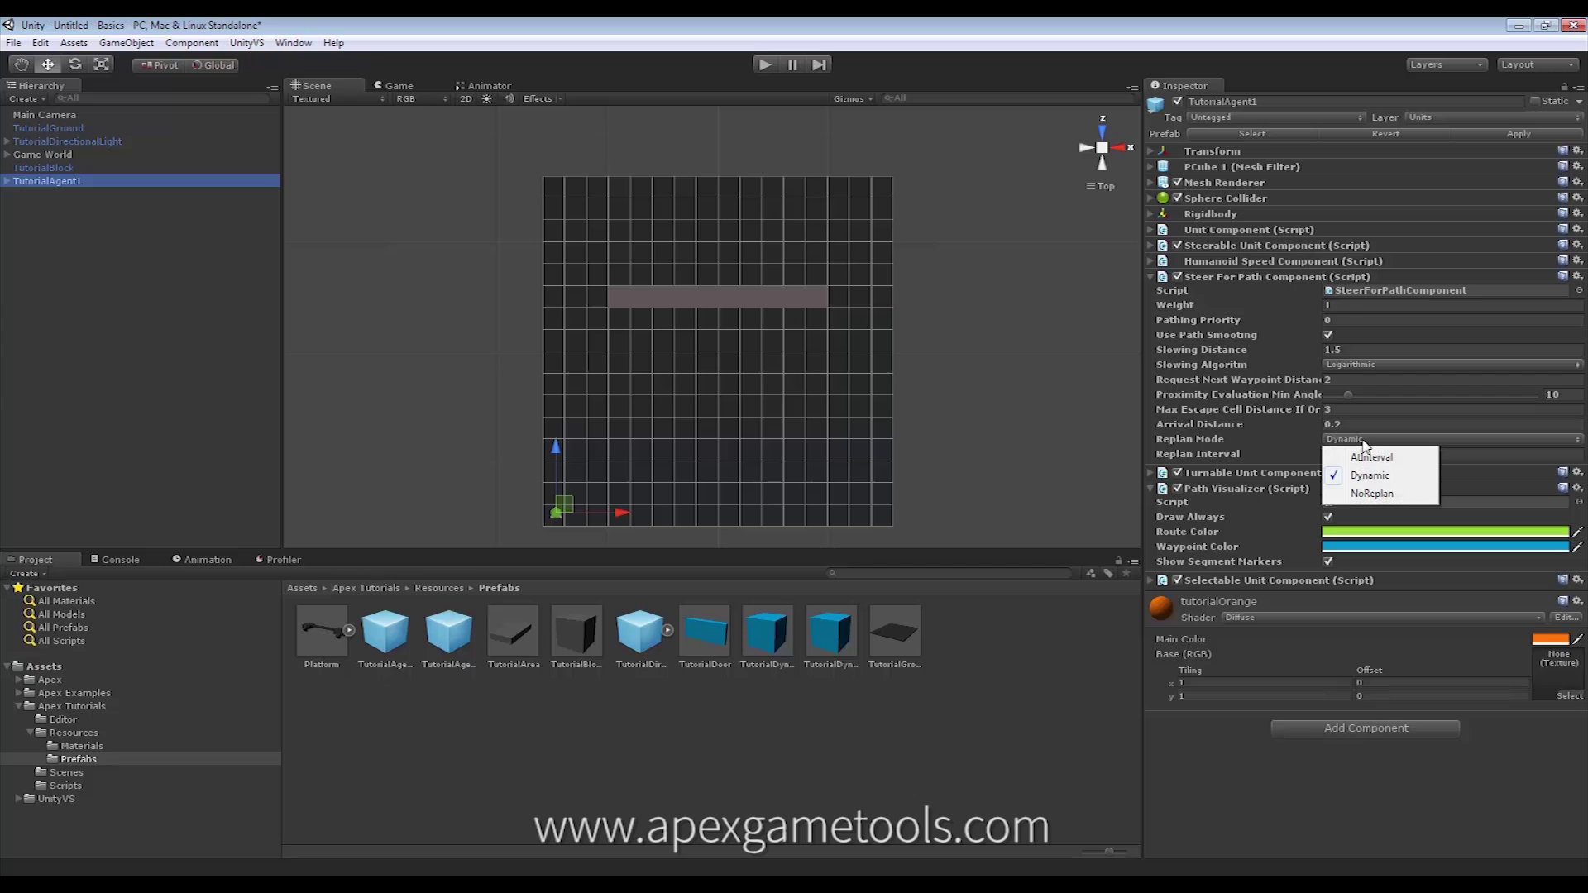
left_click(1366, 493)
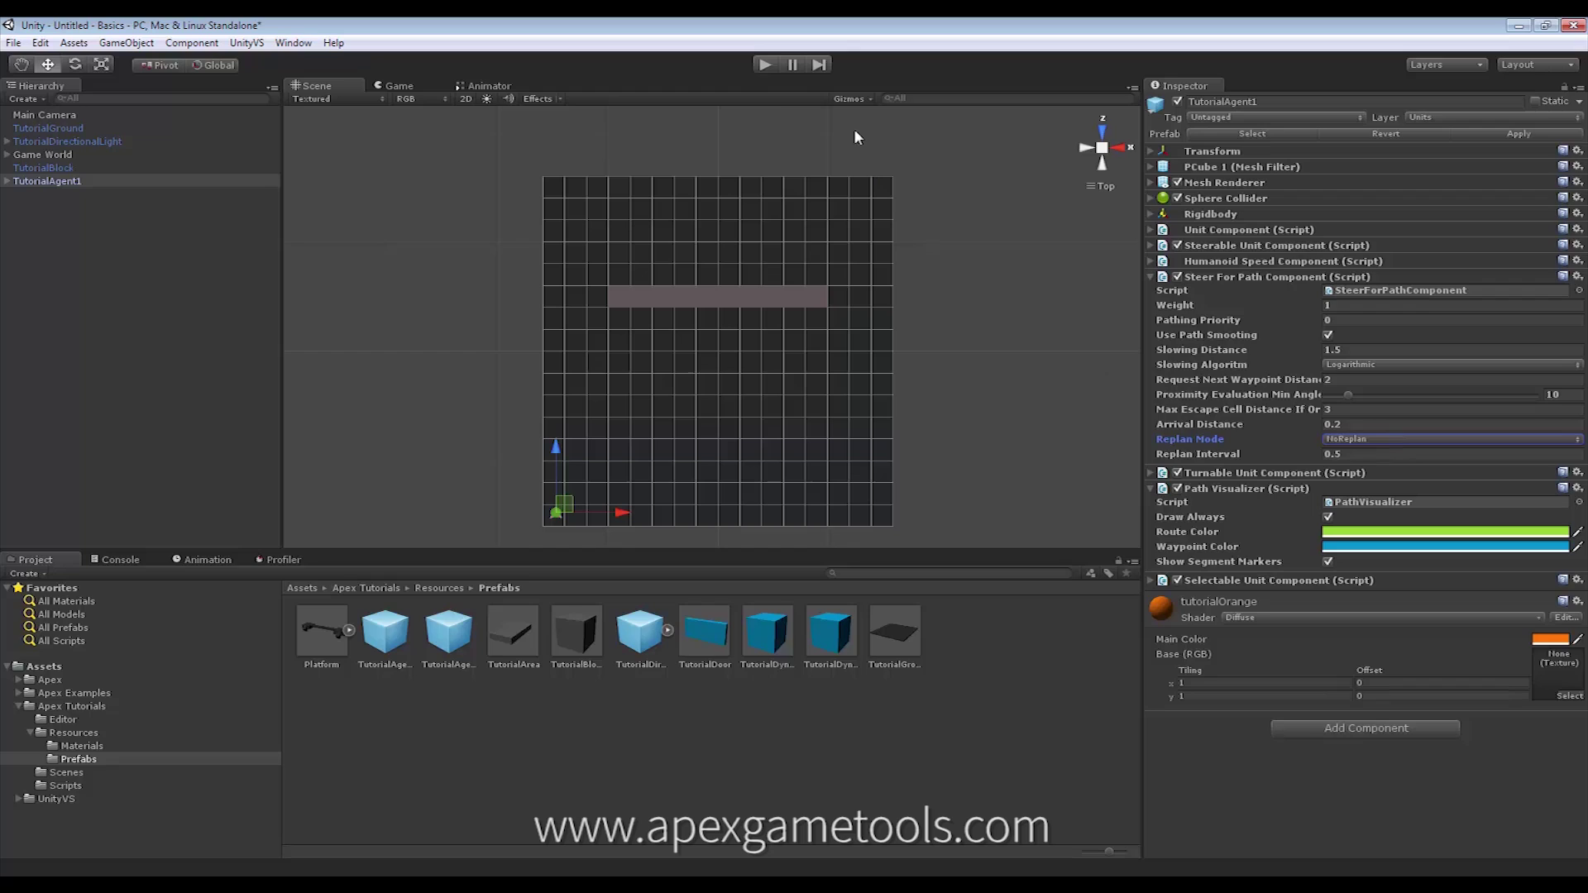
Step: Play-test NoReplan by sending the agent to the grid's upper-right corner and blocking the gap beside the block with two obstacles
left_click(765, 65)
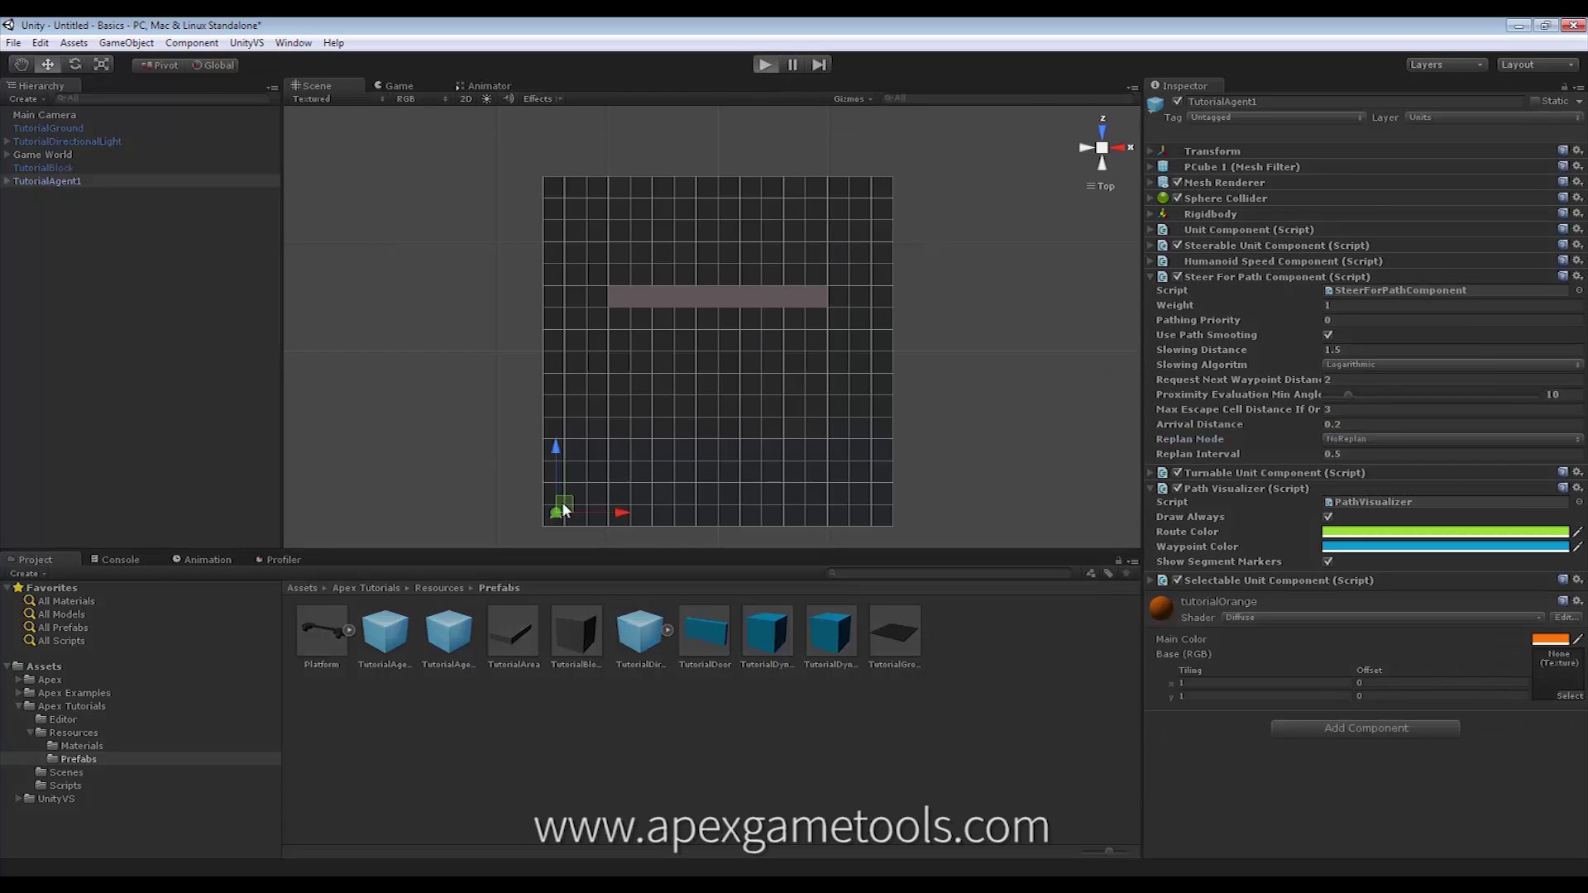
right_click(910, 126)
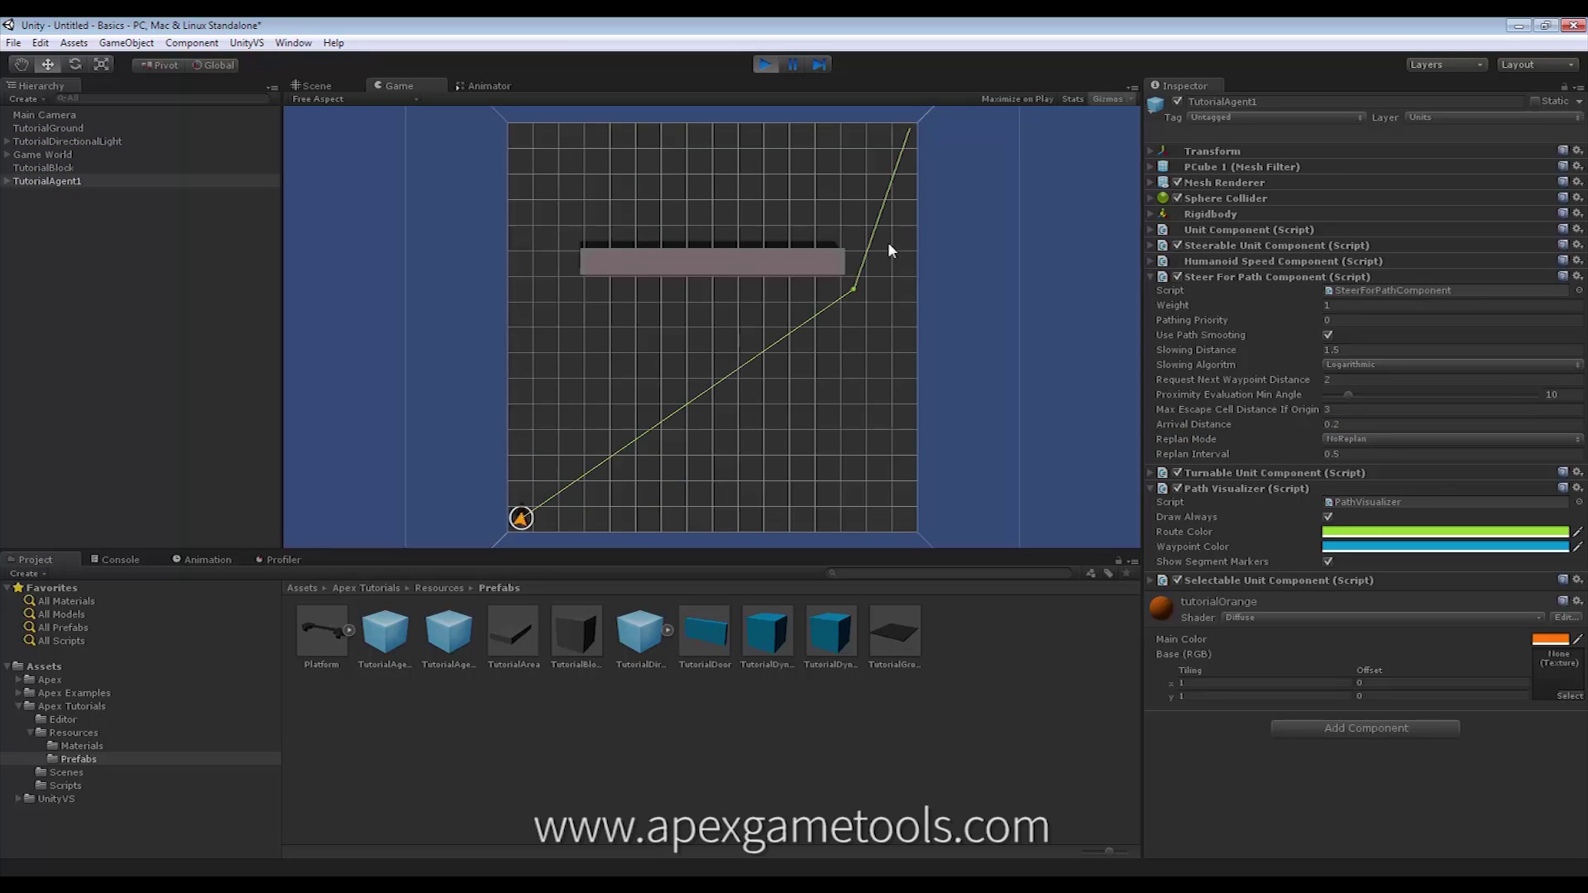
left_click(865, 266)
left_click(907, 264)
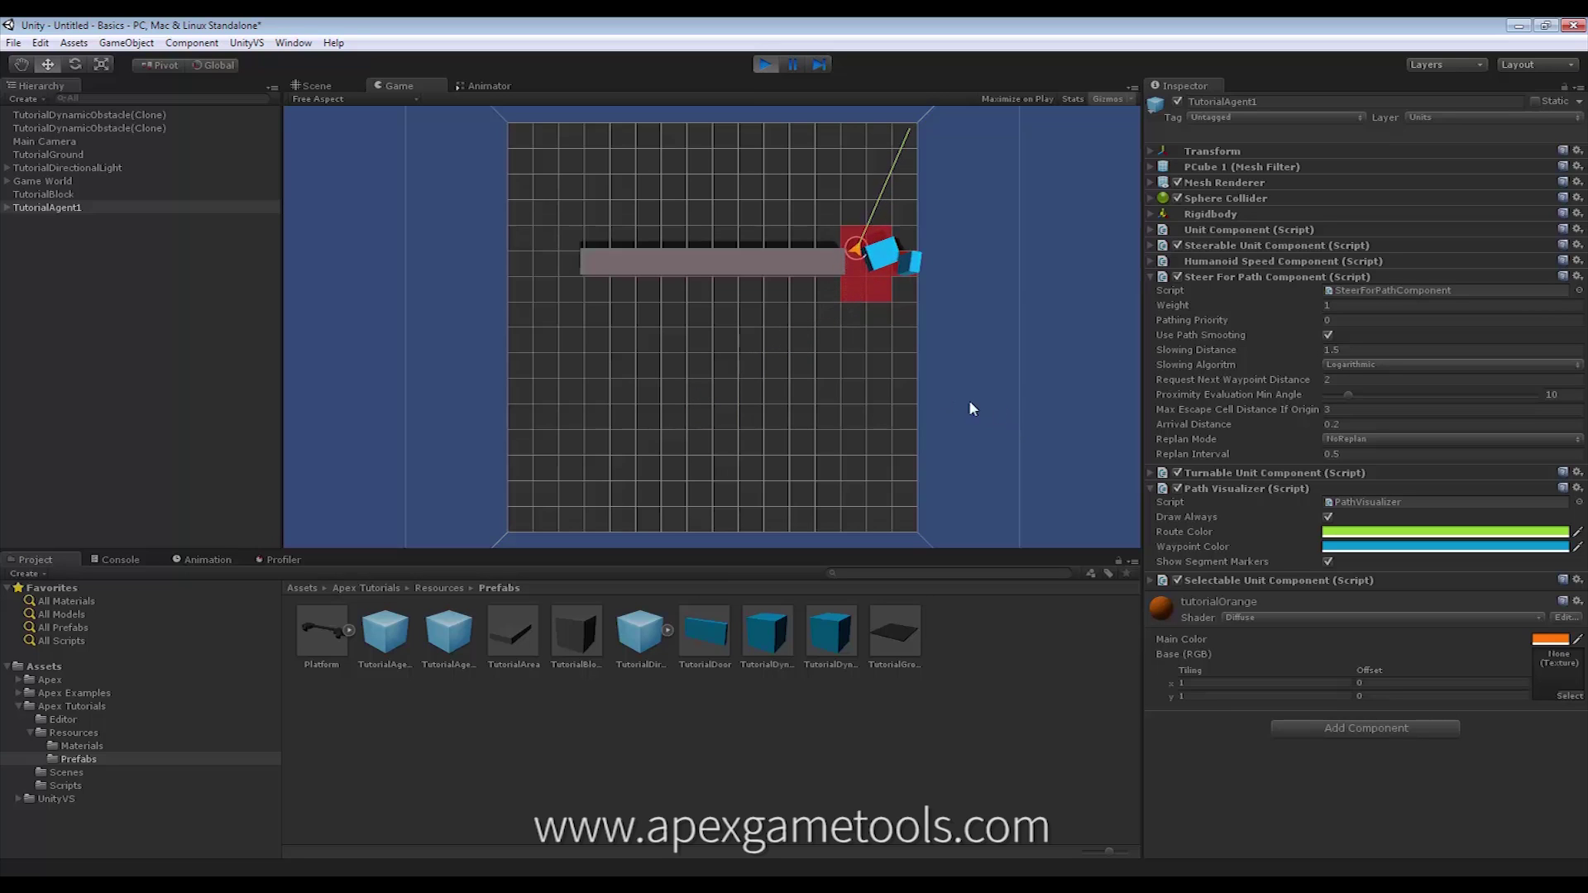
left_click(764, 63)
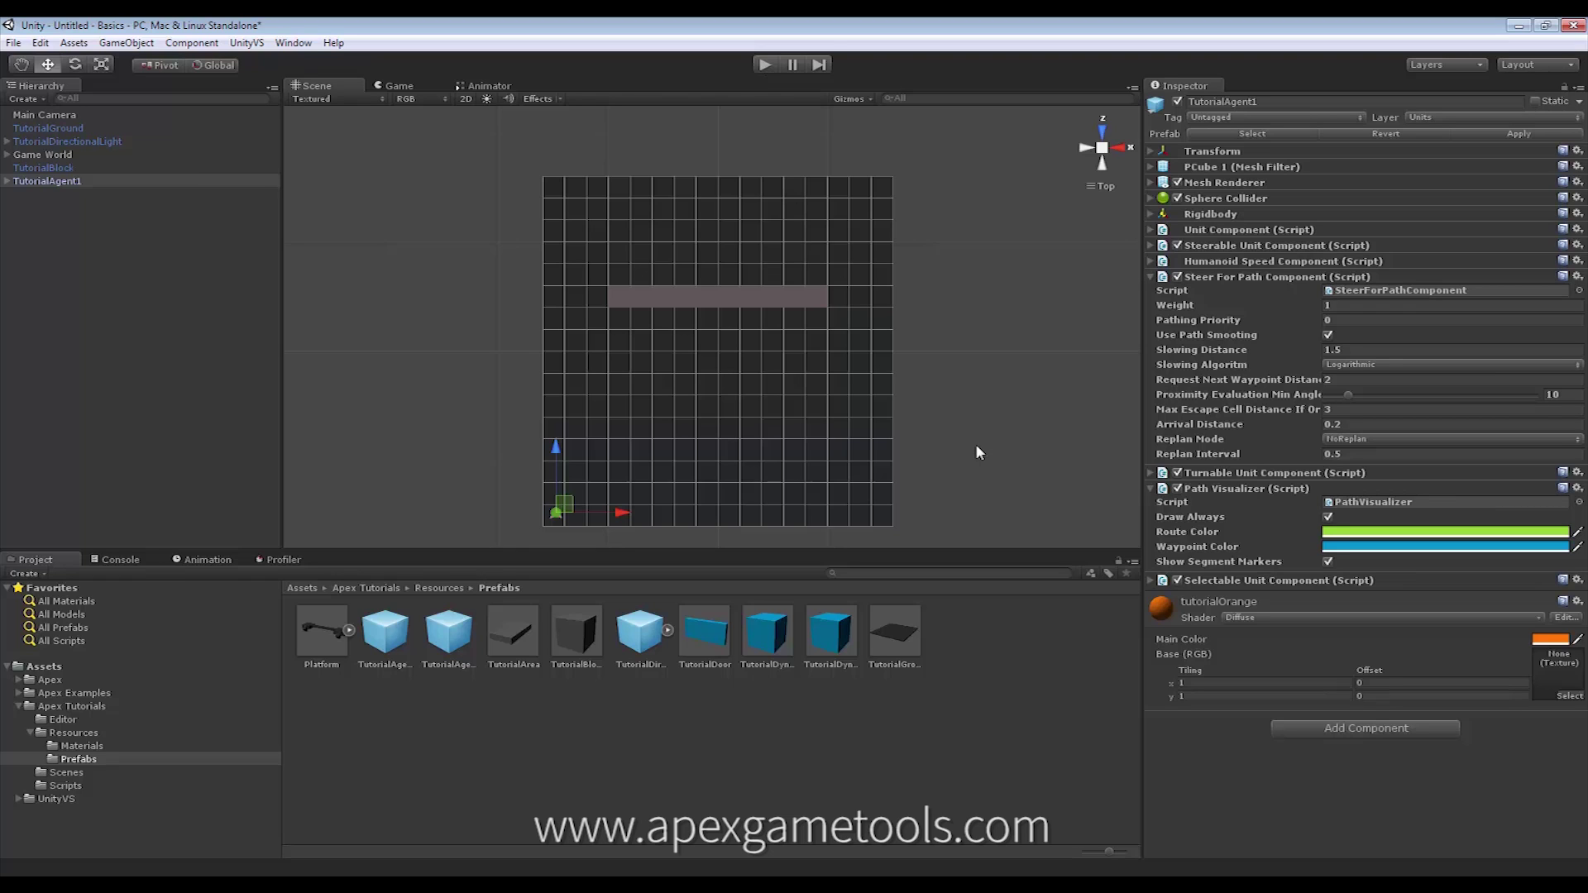
Step: Set TutorialAgent1's Replan Mode to AtInterval with a Replan Interval of 1
left_click(1398, 436)
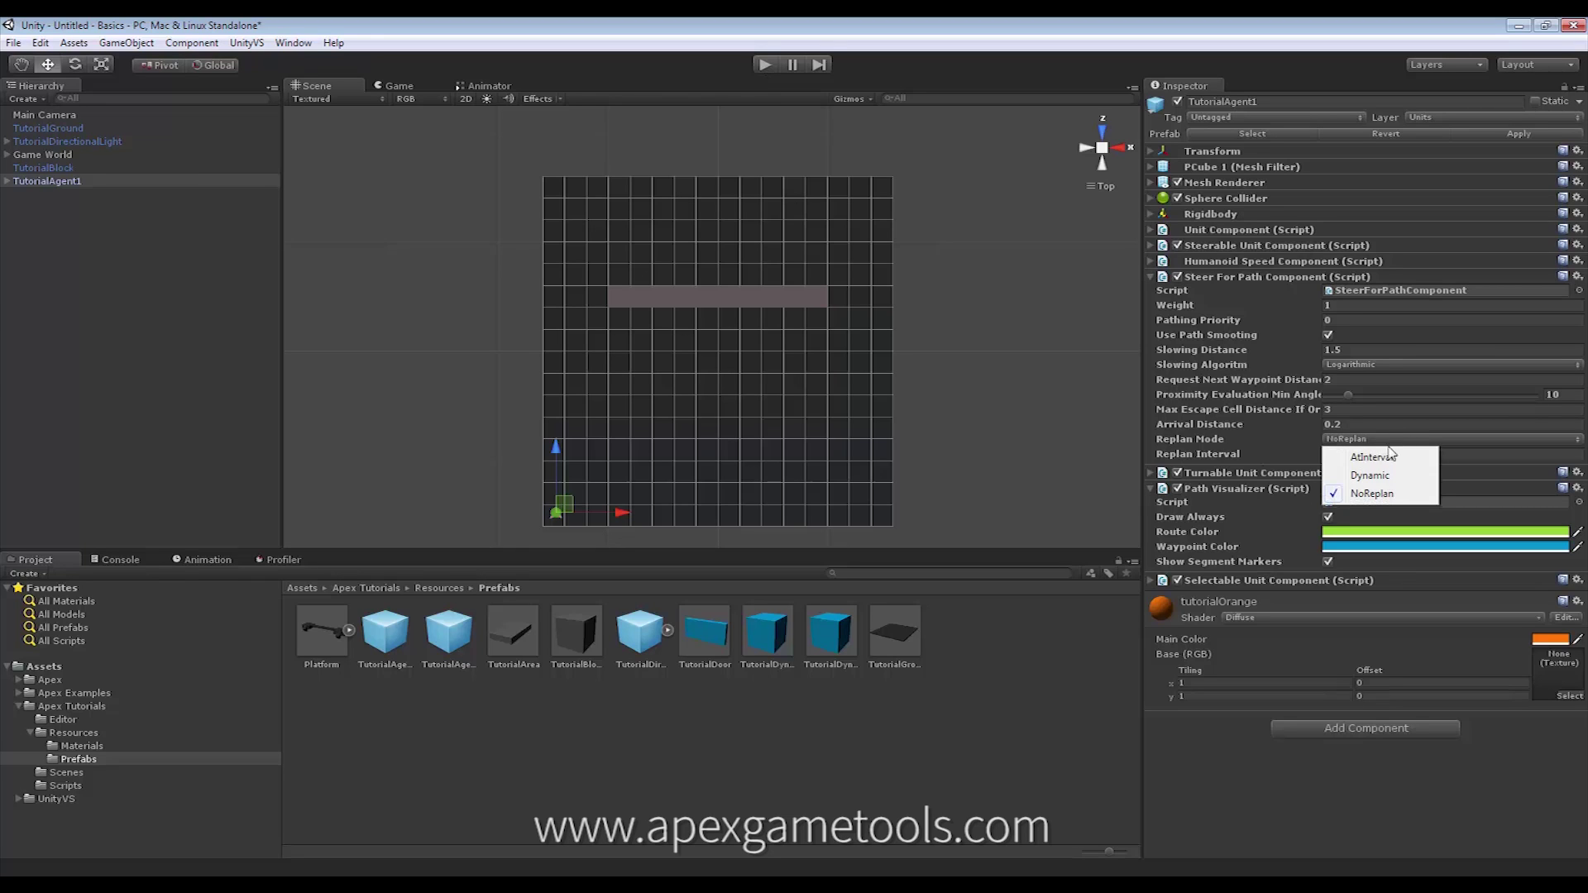
left_click(1369, 460)
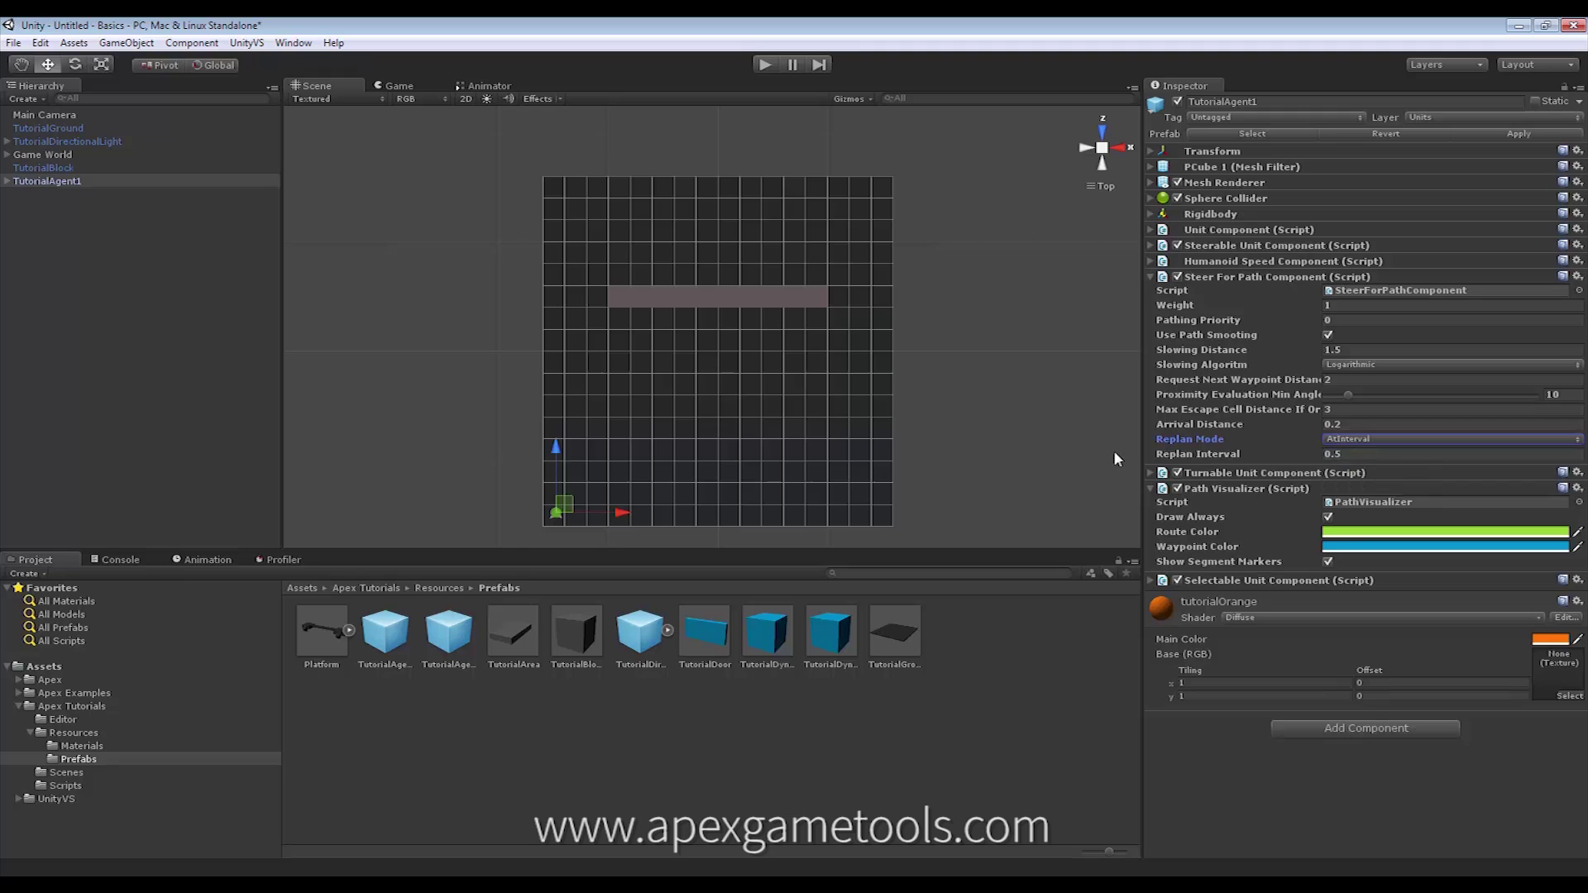
left_click(1374, 454)
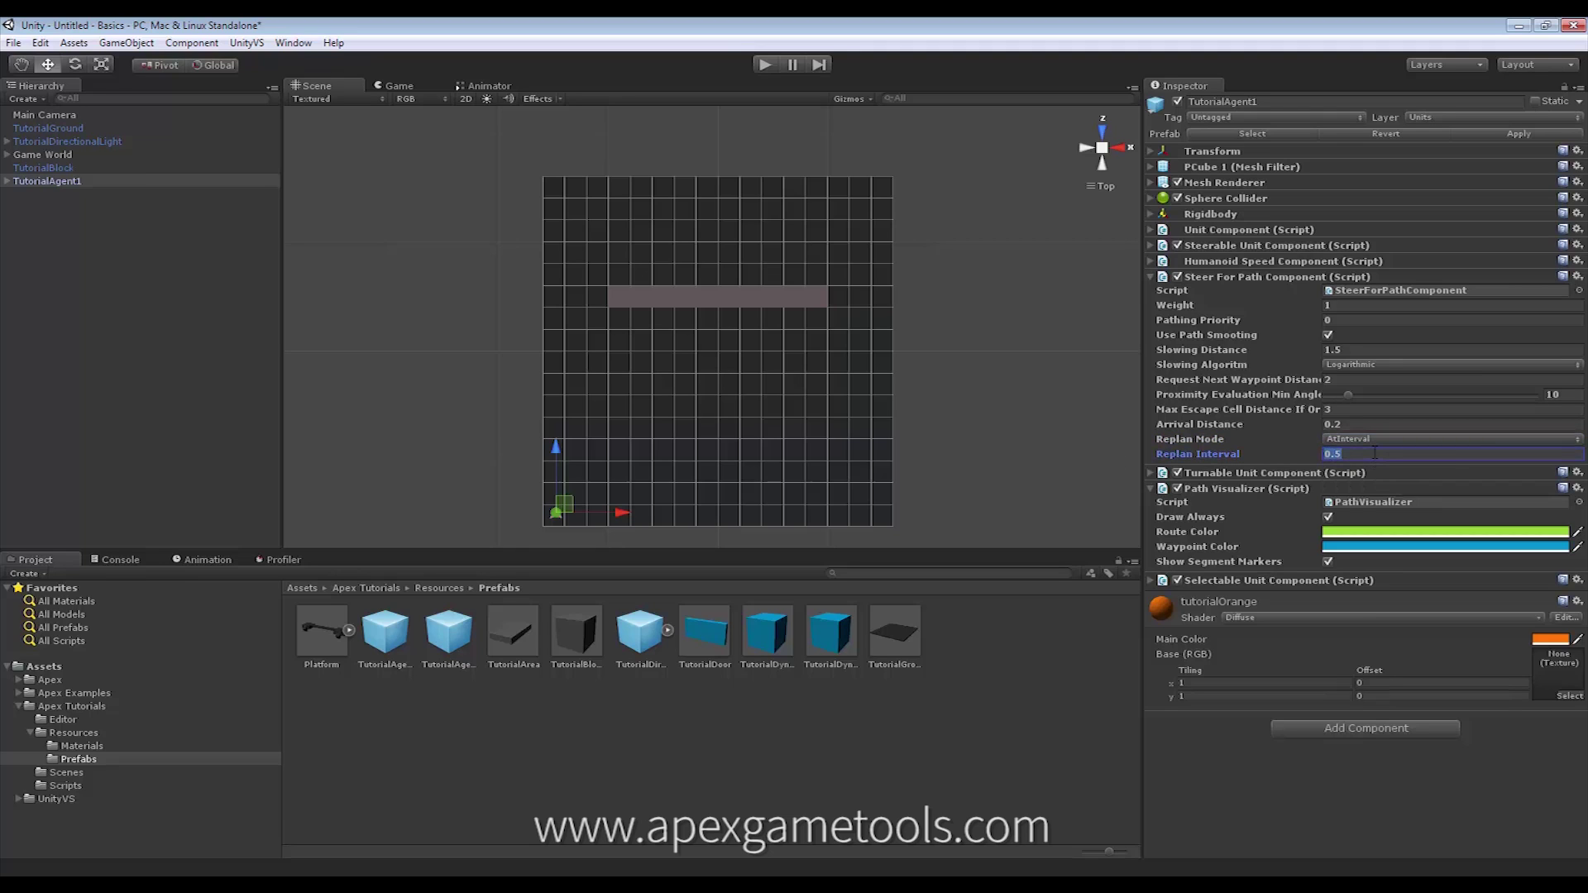
type("1")
left_click(1209, 752)
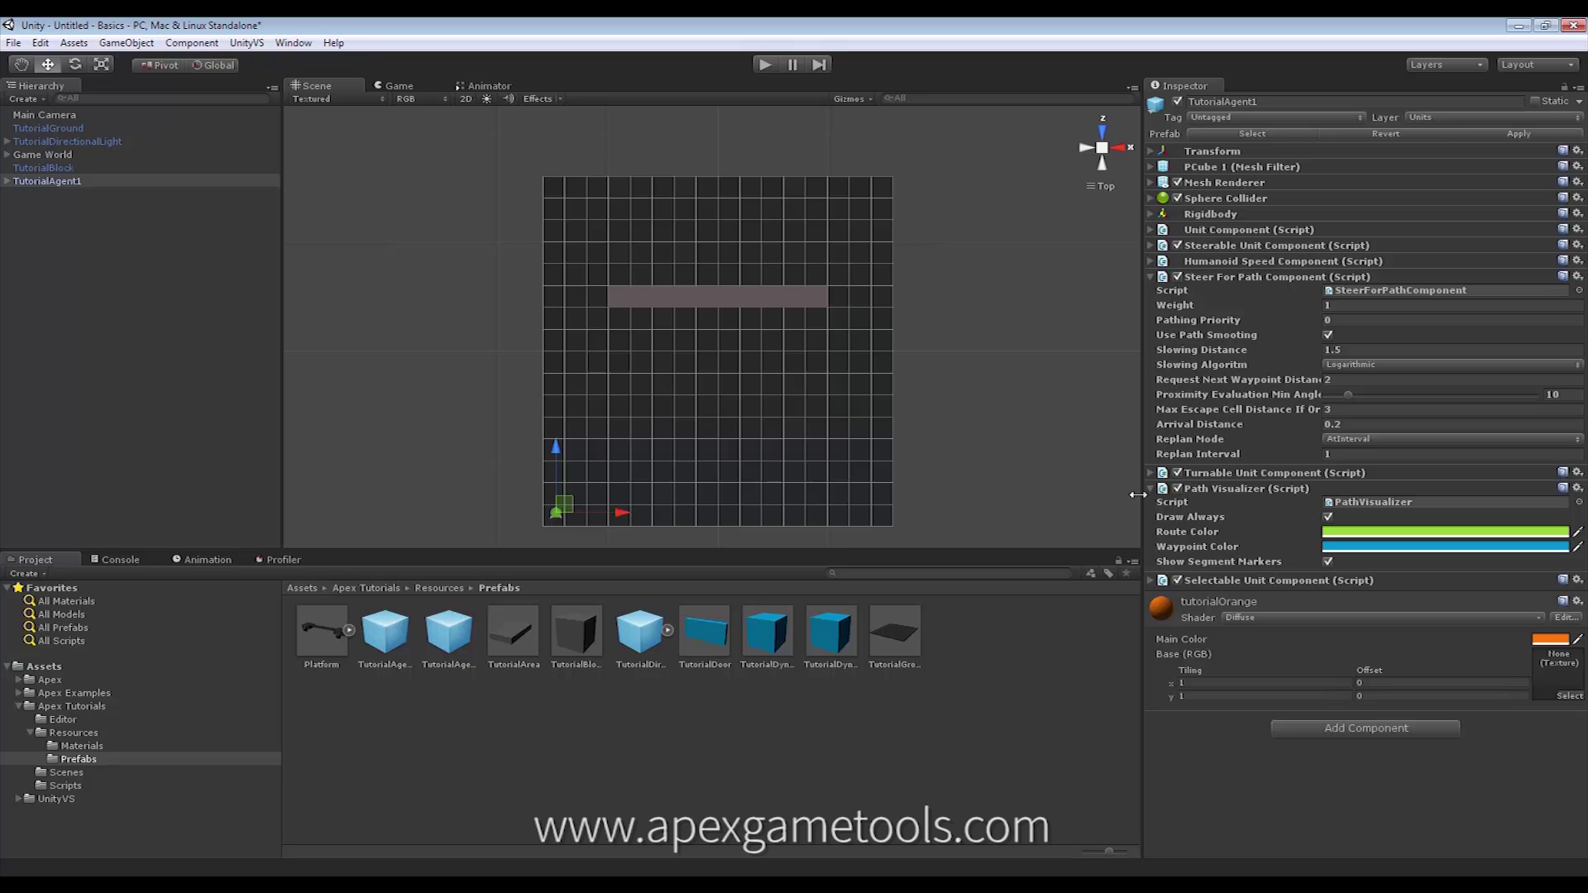
Step: Play-test AtInterval replanning by moving the agent to the upper-right corner past two spawned obstacles and back above the block's left end
left_click(766, 66)
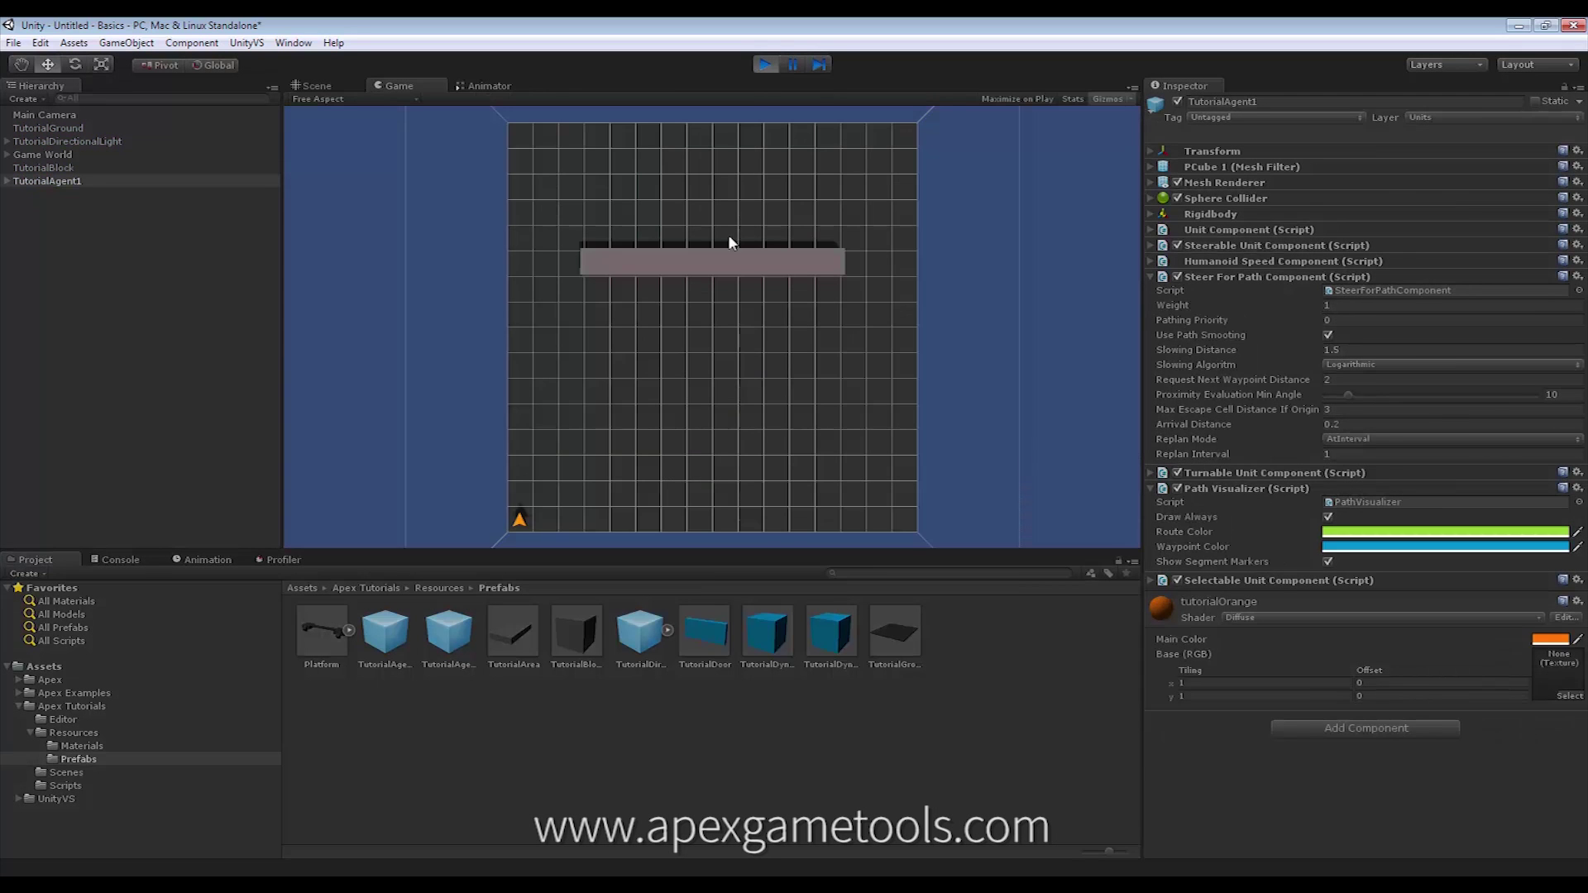
right_click(906, 131)
left_click(888, 265)
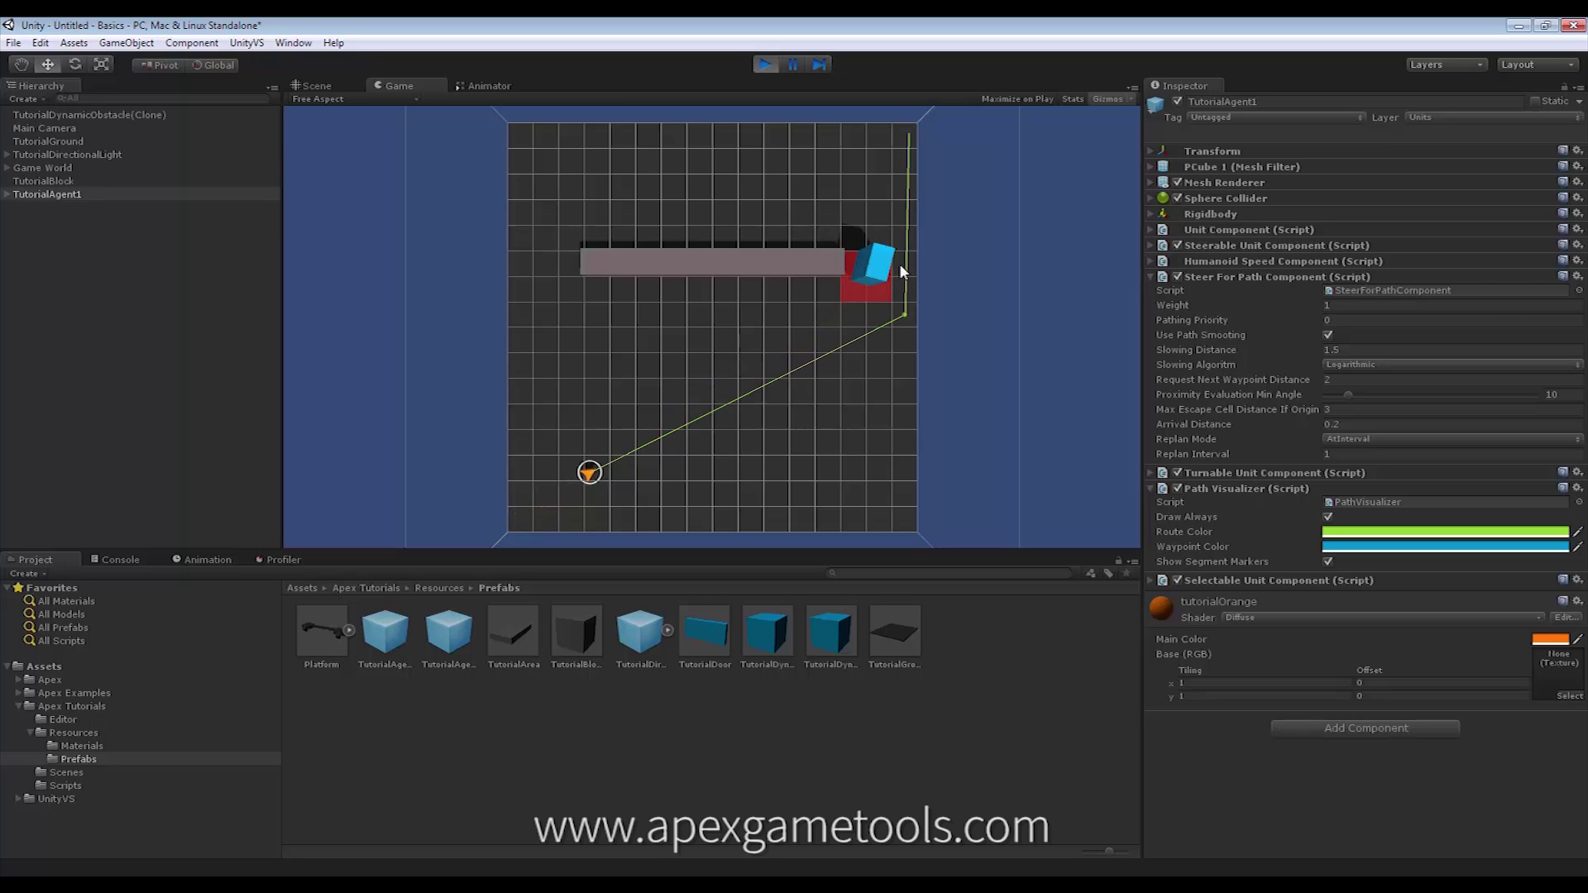
left_click(900, 263)
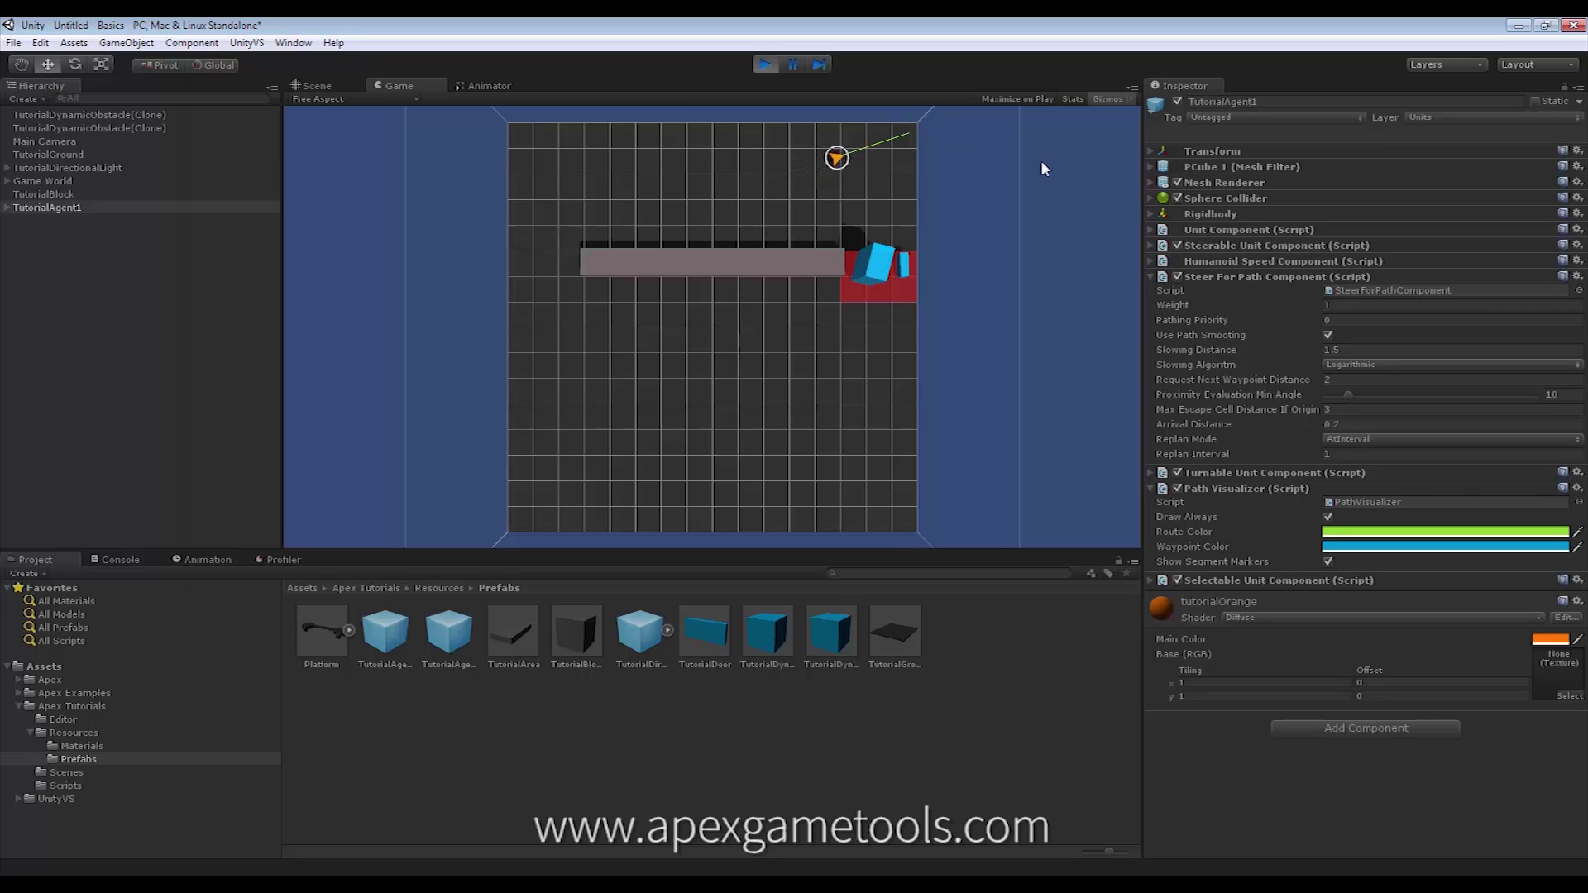
right_click(596, 207)
left_click(764, 65)
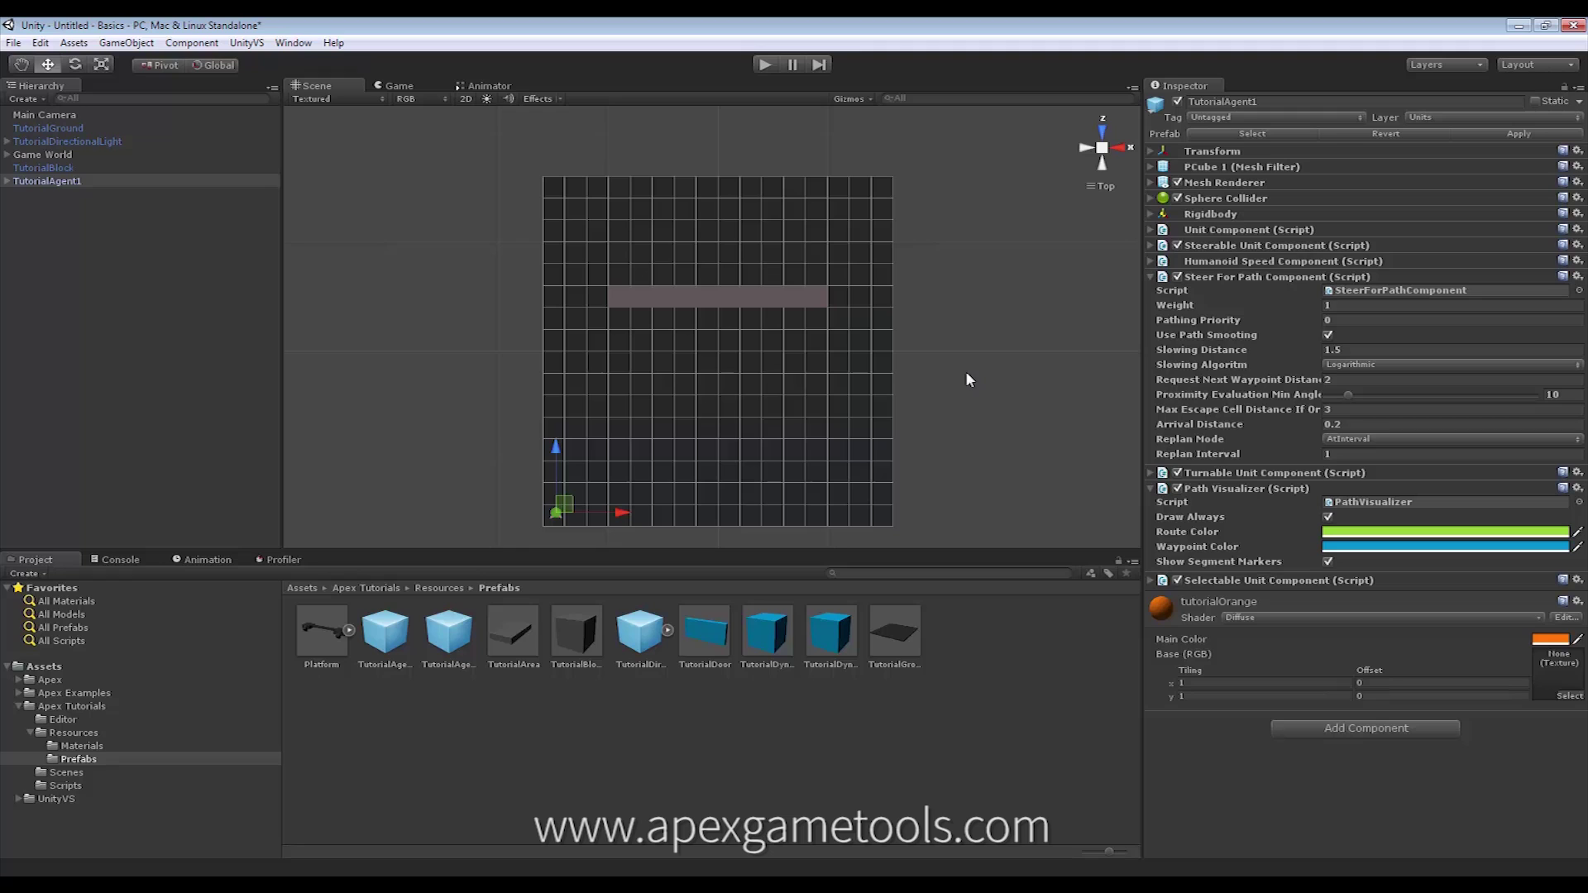
Step: Set TutorialAgent1's Replan Mode to Dynamic and its Replan Interval to 0.5
left_click(1357, 441)
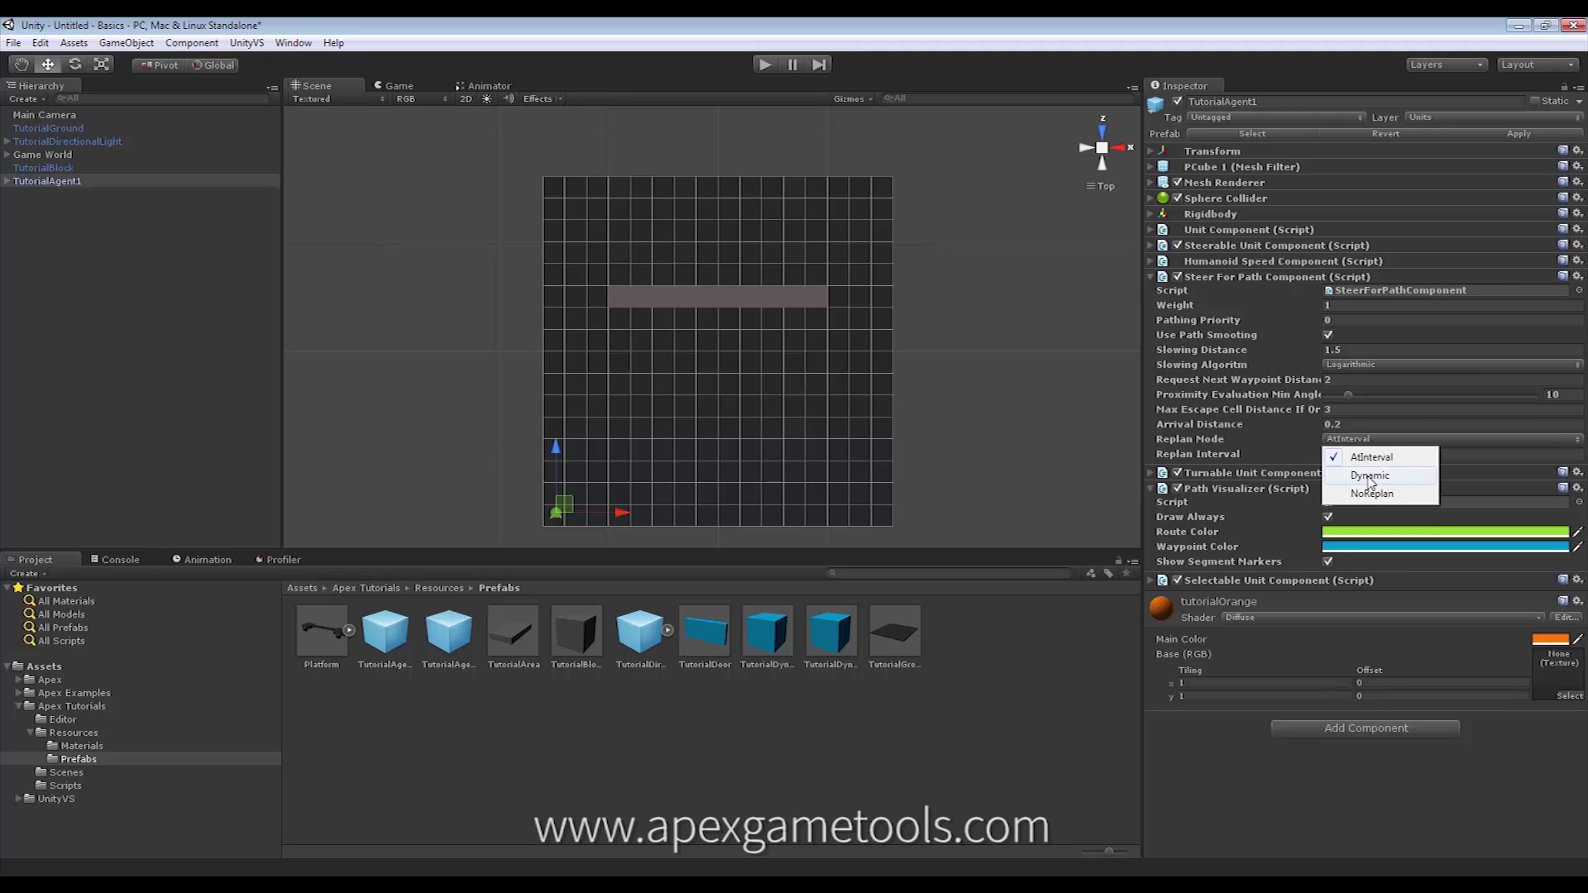
left_click(1369, 477)
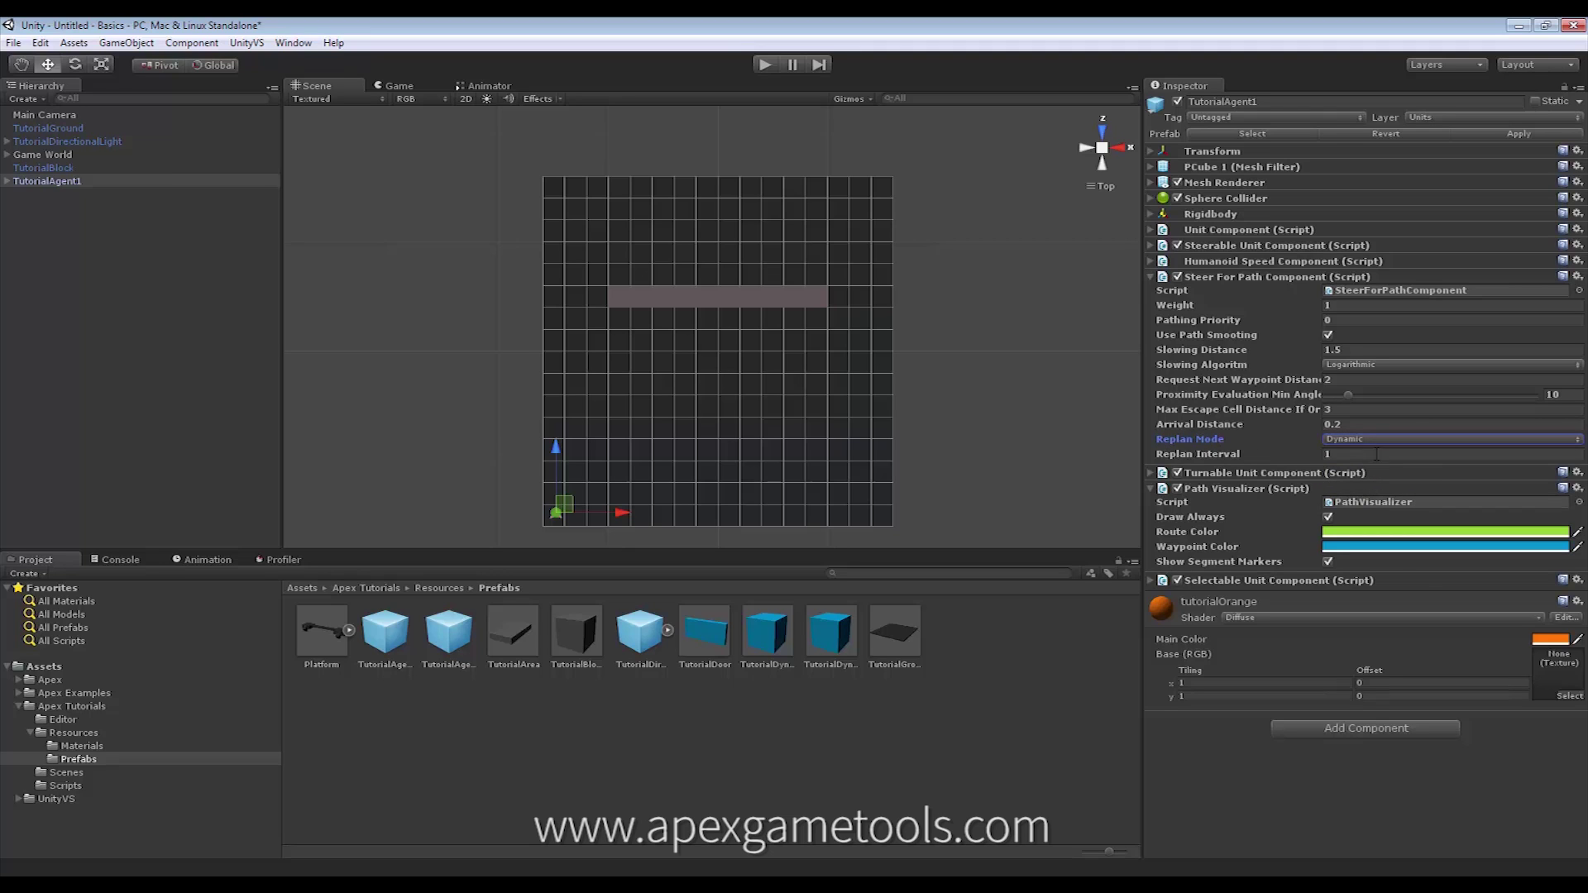
left_click(1377, 454)
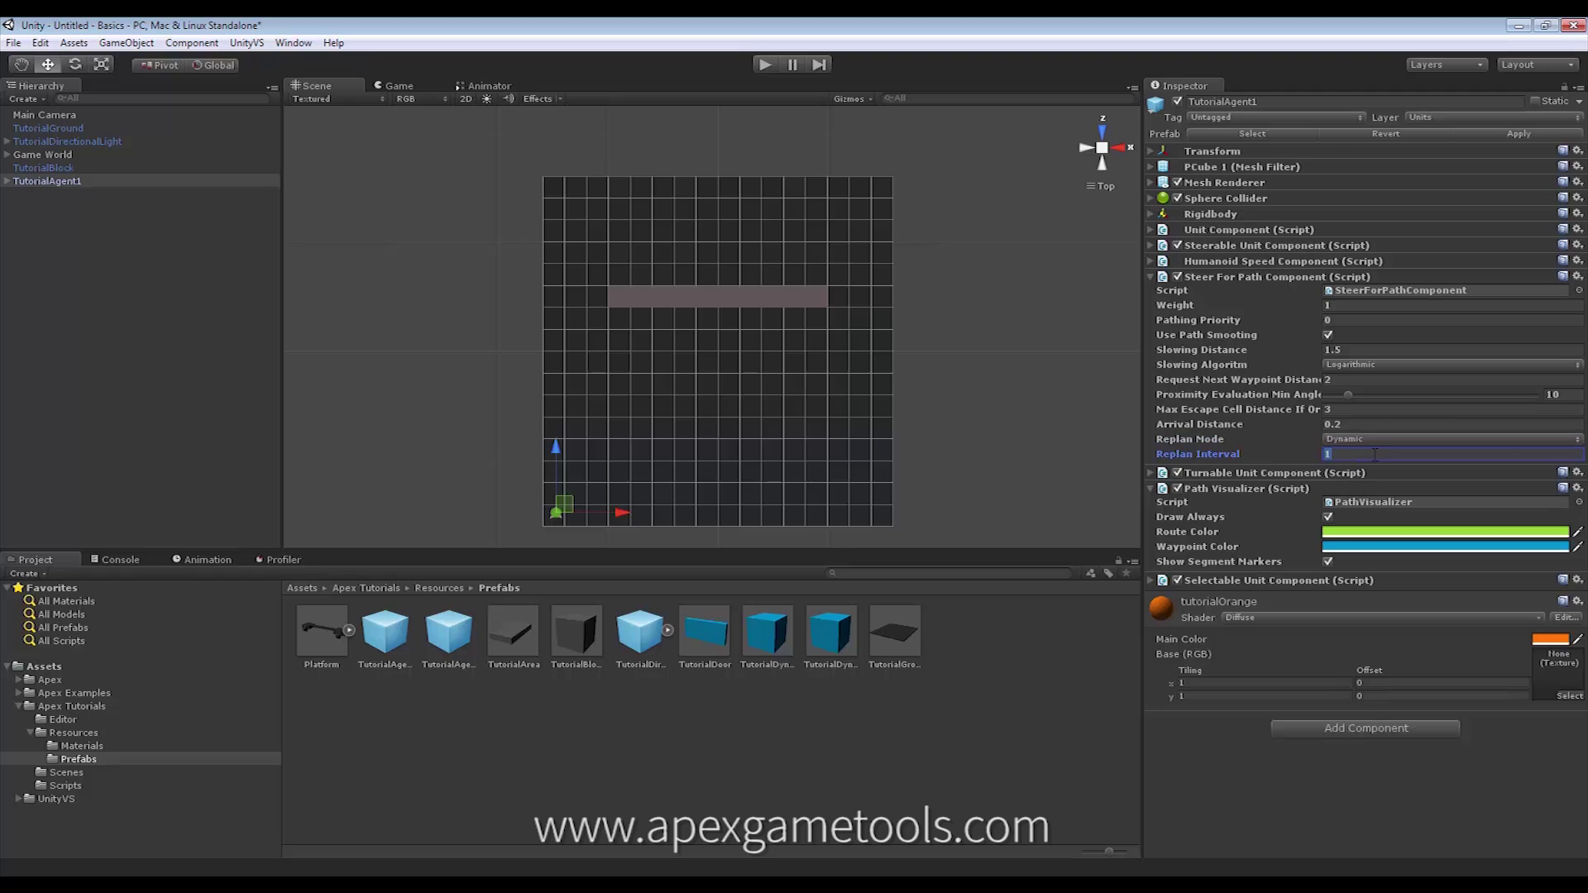
type(".5")
key("Return")
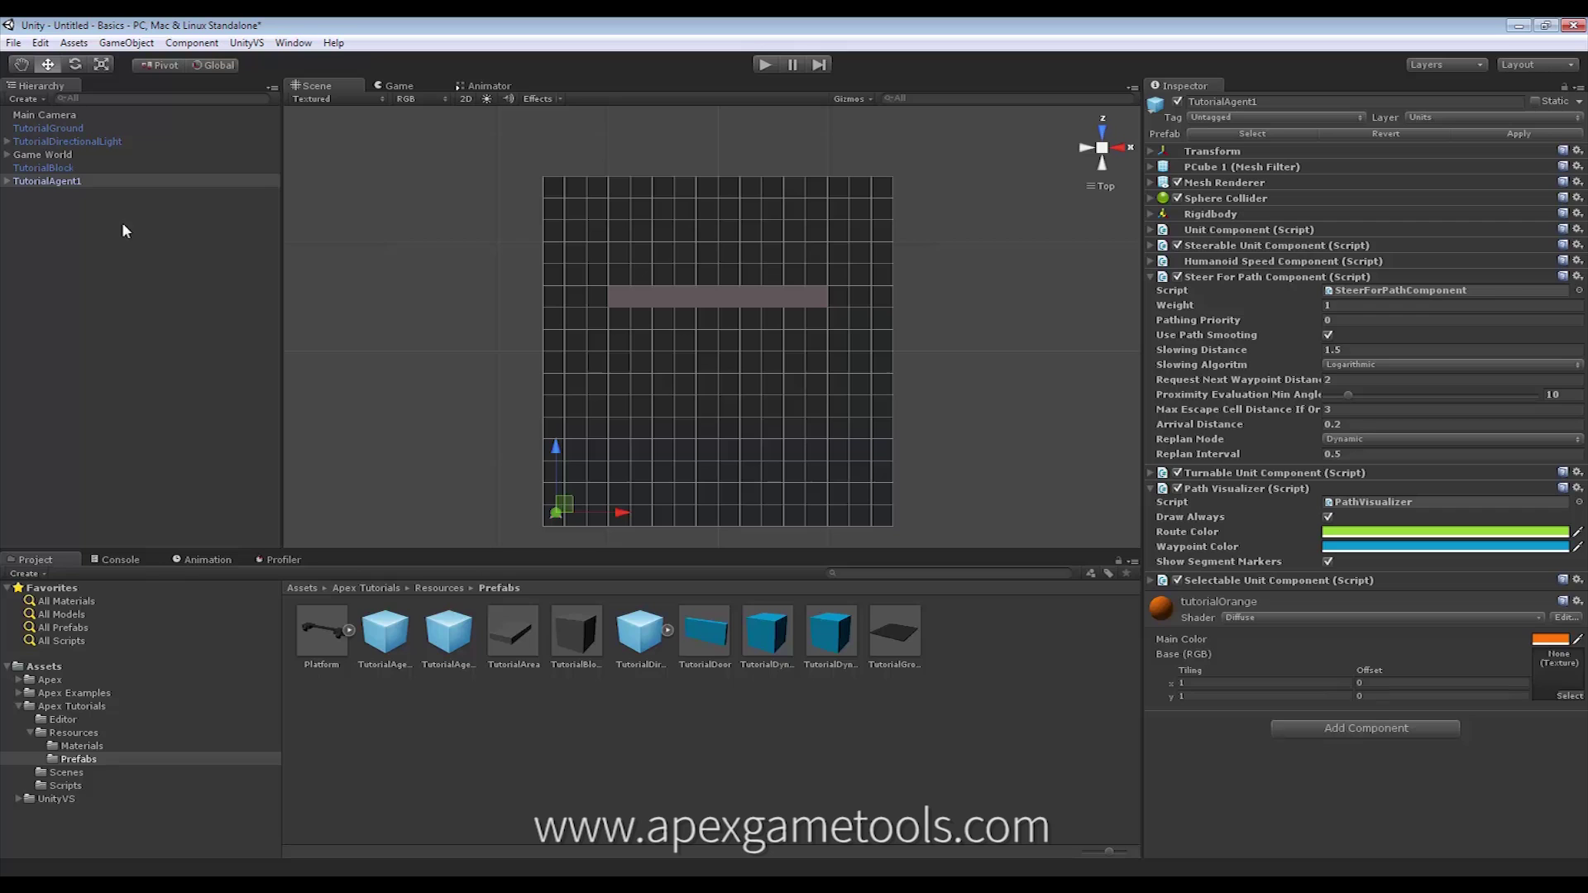
Step: Enable Draw Sub Sections in the Game World object's Grid Visualizer
left_click(53, 157)
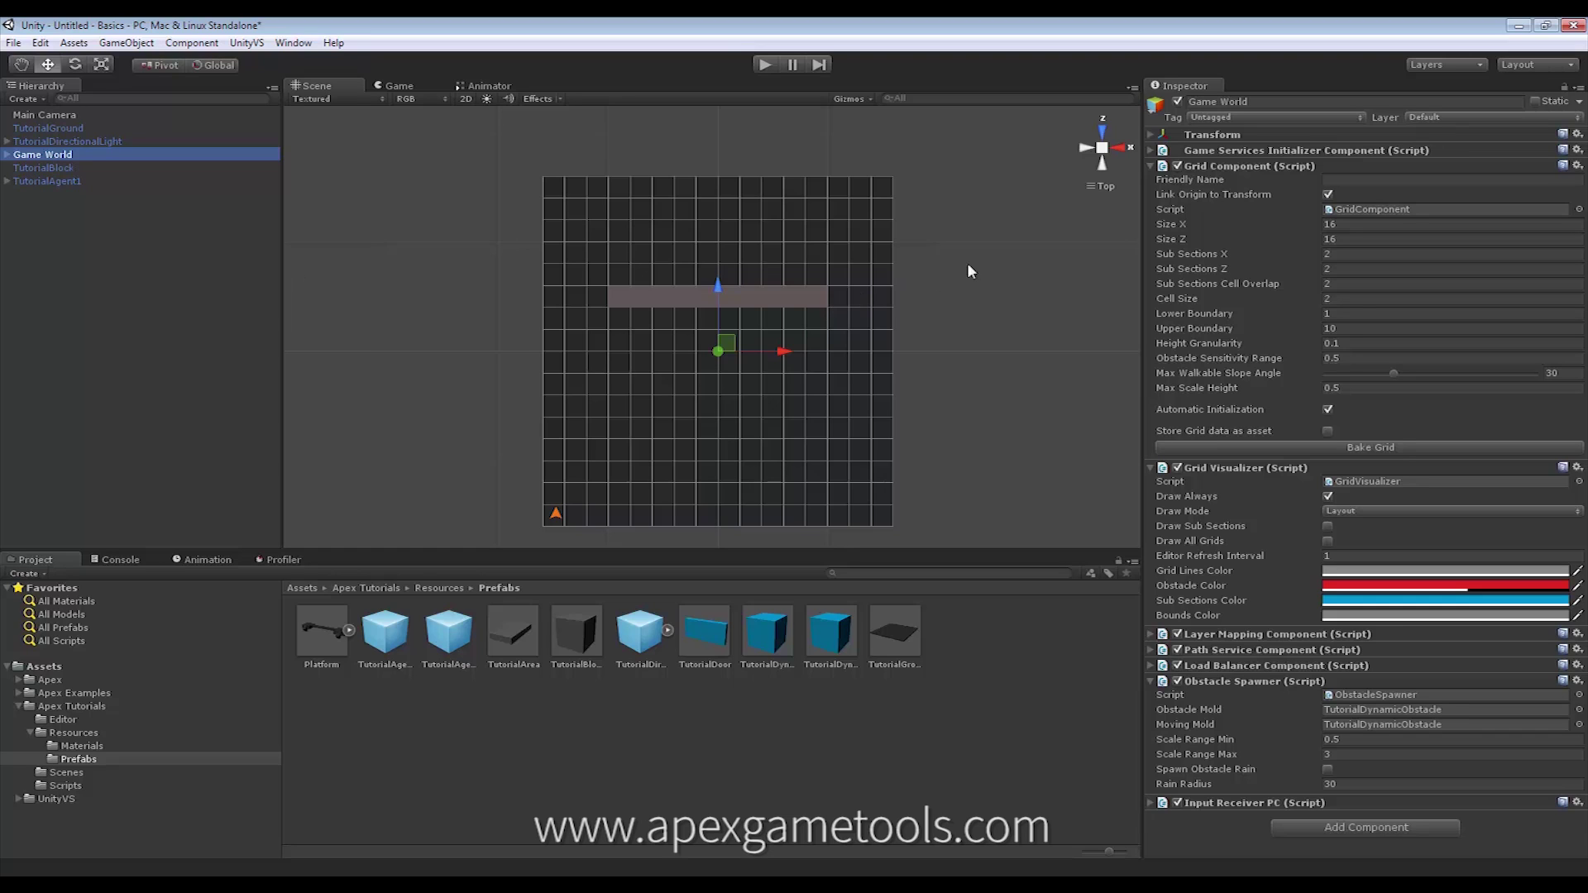
left_click(1355, 254)
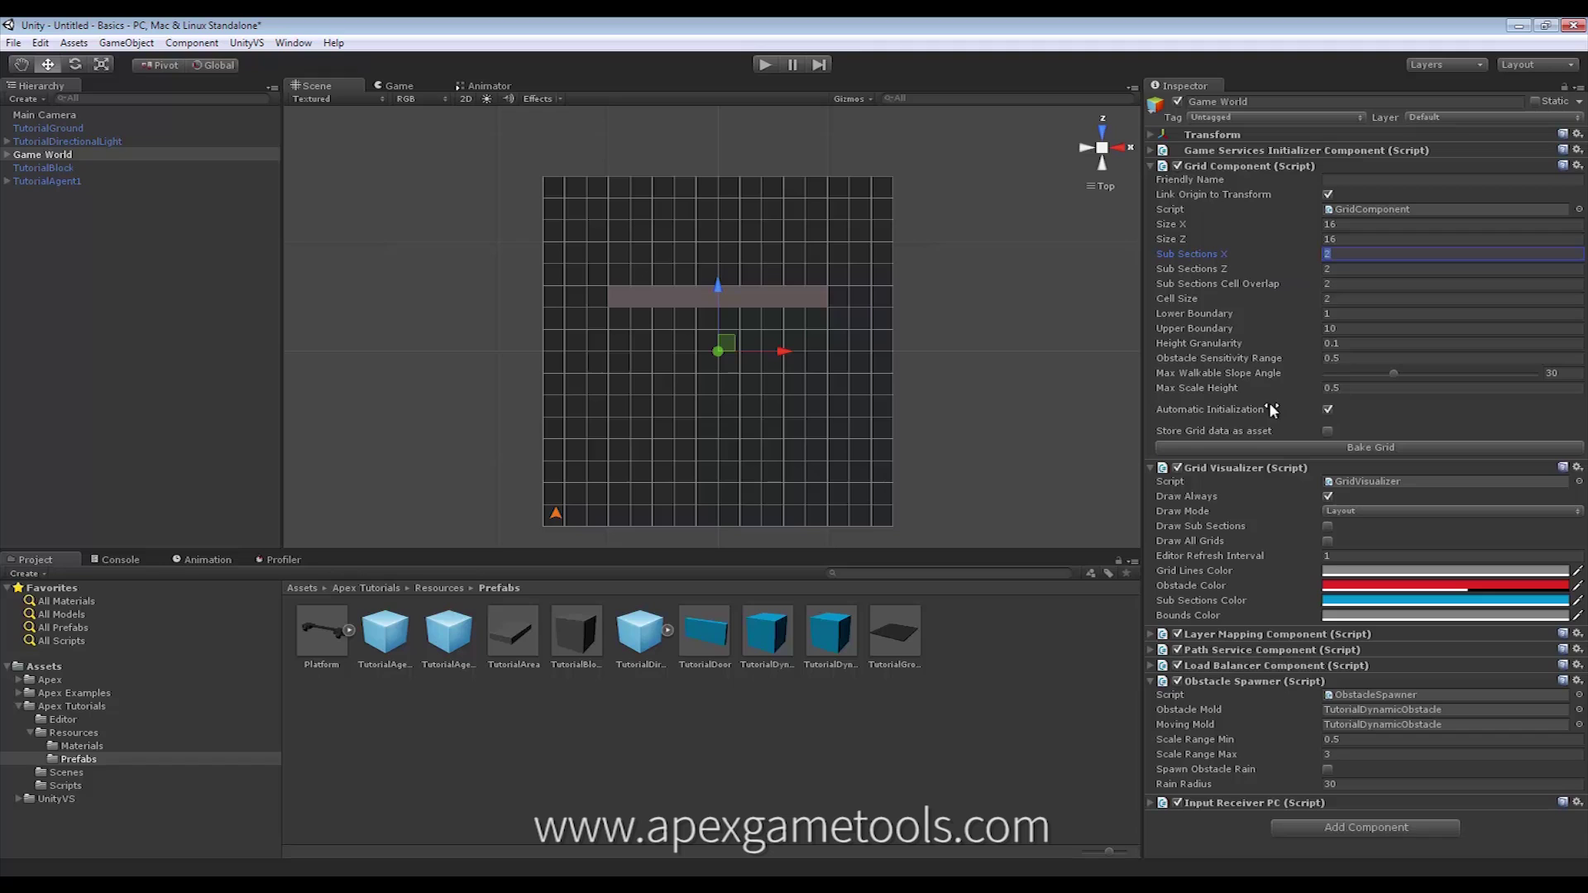
left_click(1328, 527)
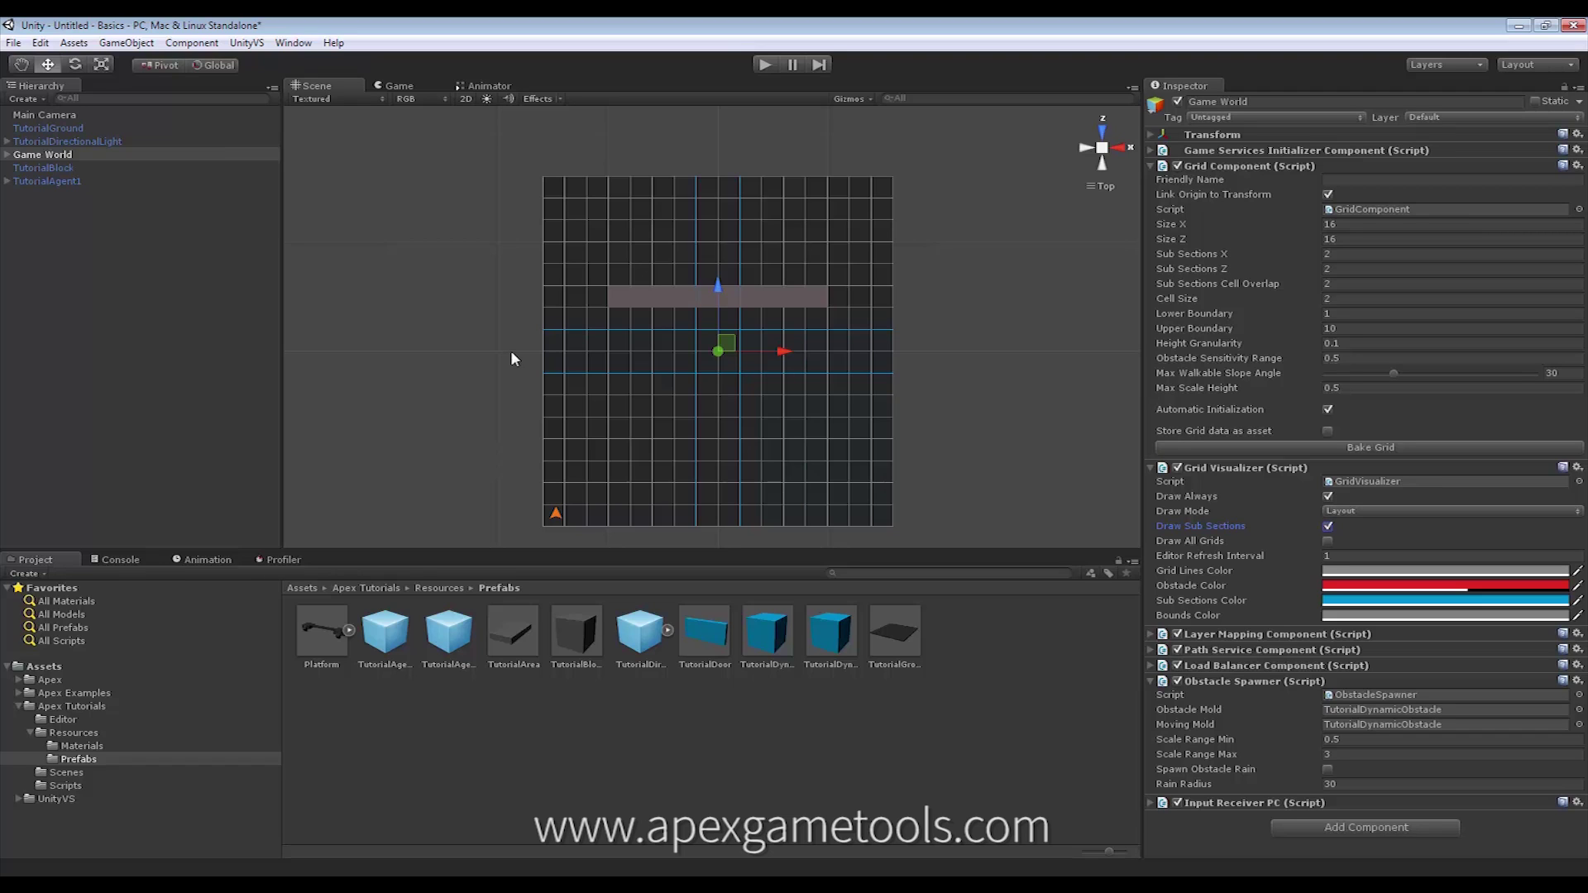
Step: Run the scene with sub sections drawn, sending the agent to the upper-right corner and spawning two obstacles in the gap beside the block
left_click(764, 66)
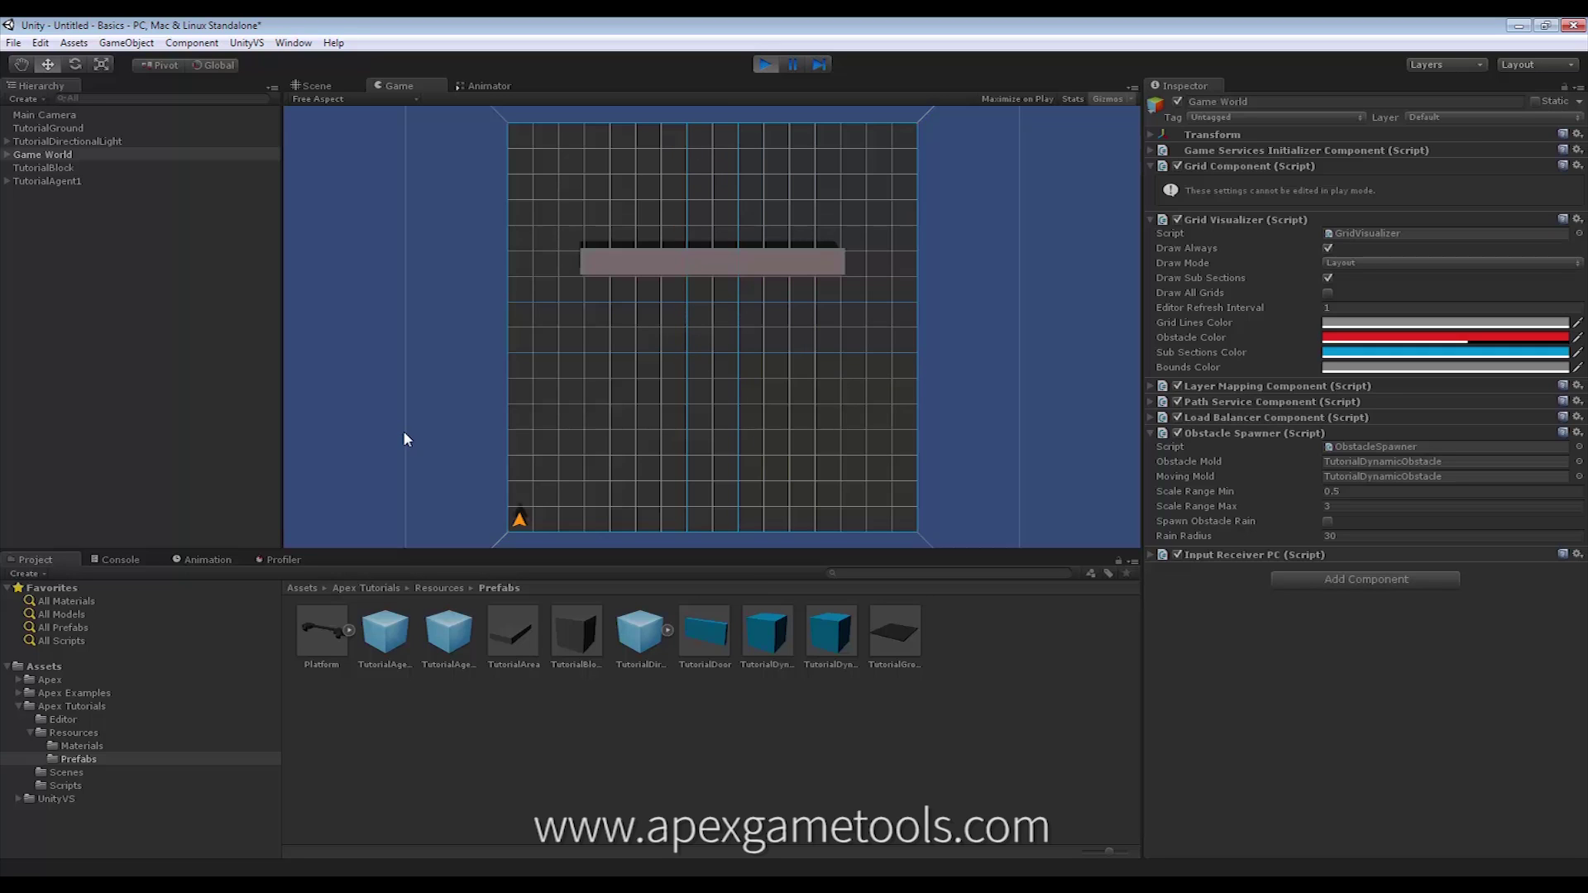
left_click_drag(395, 416, 626, 538)
right_click(905, 127)
key("o")
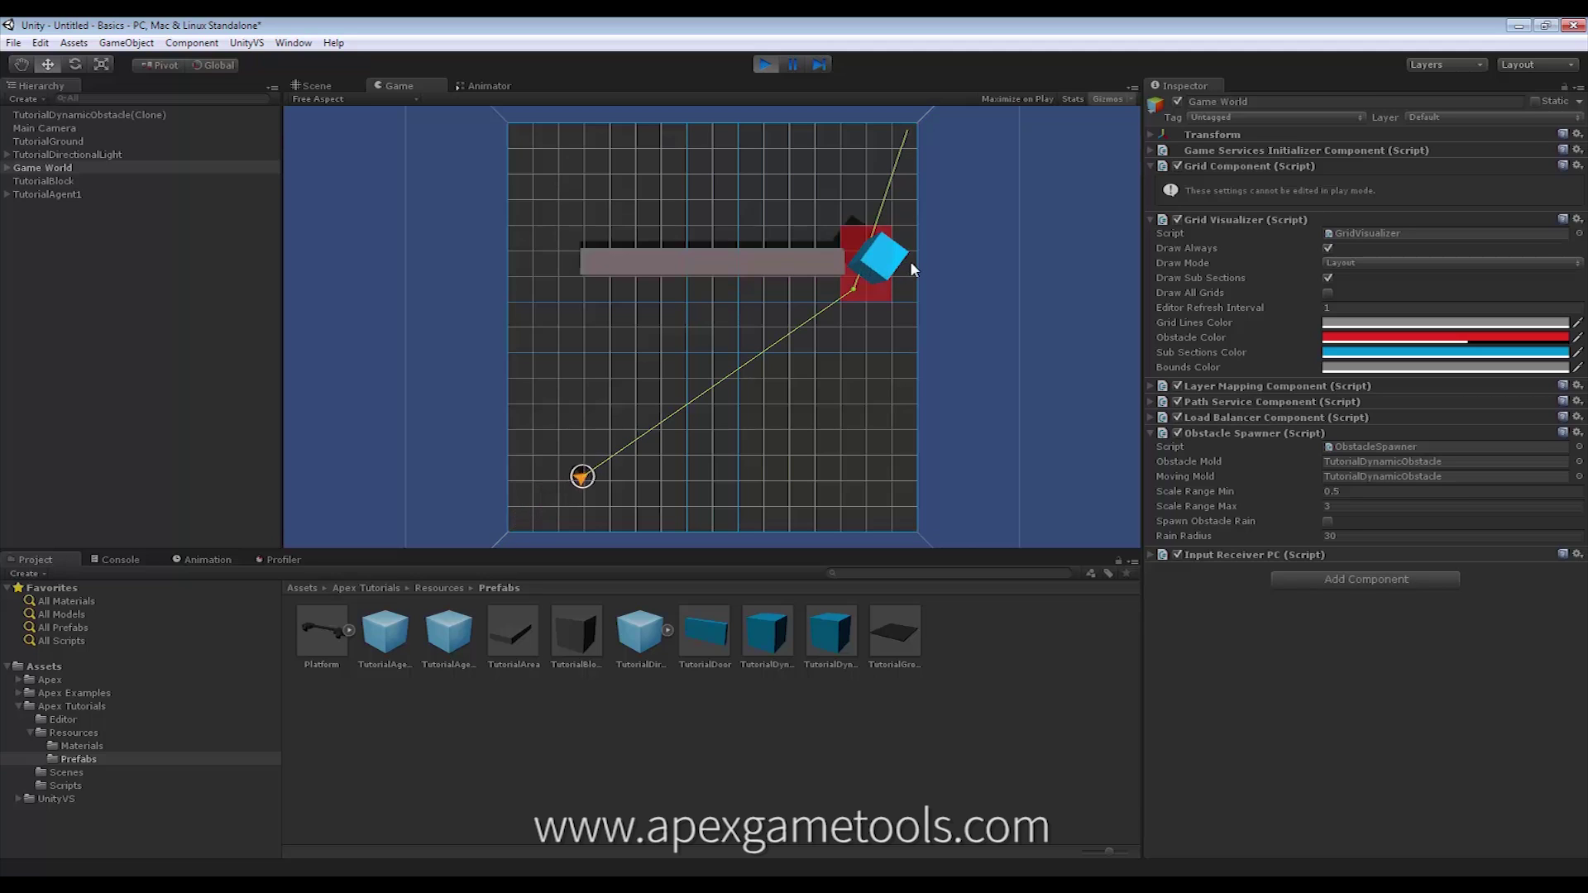
key("o")
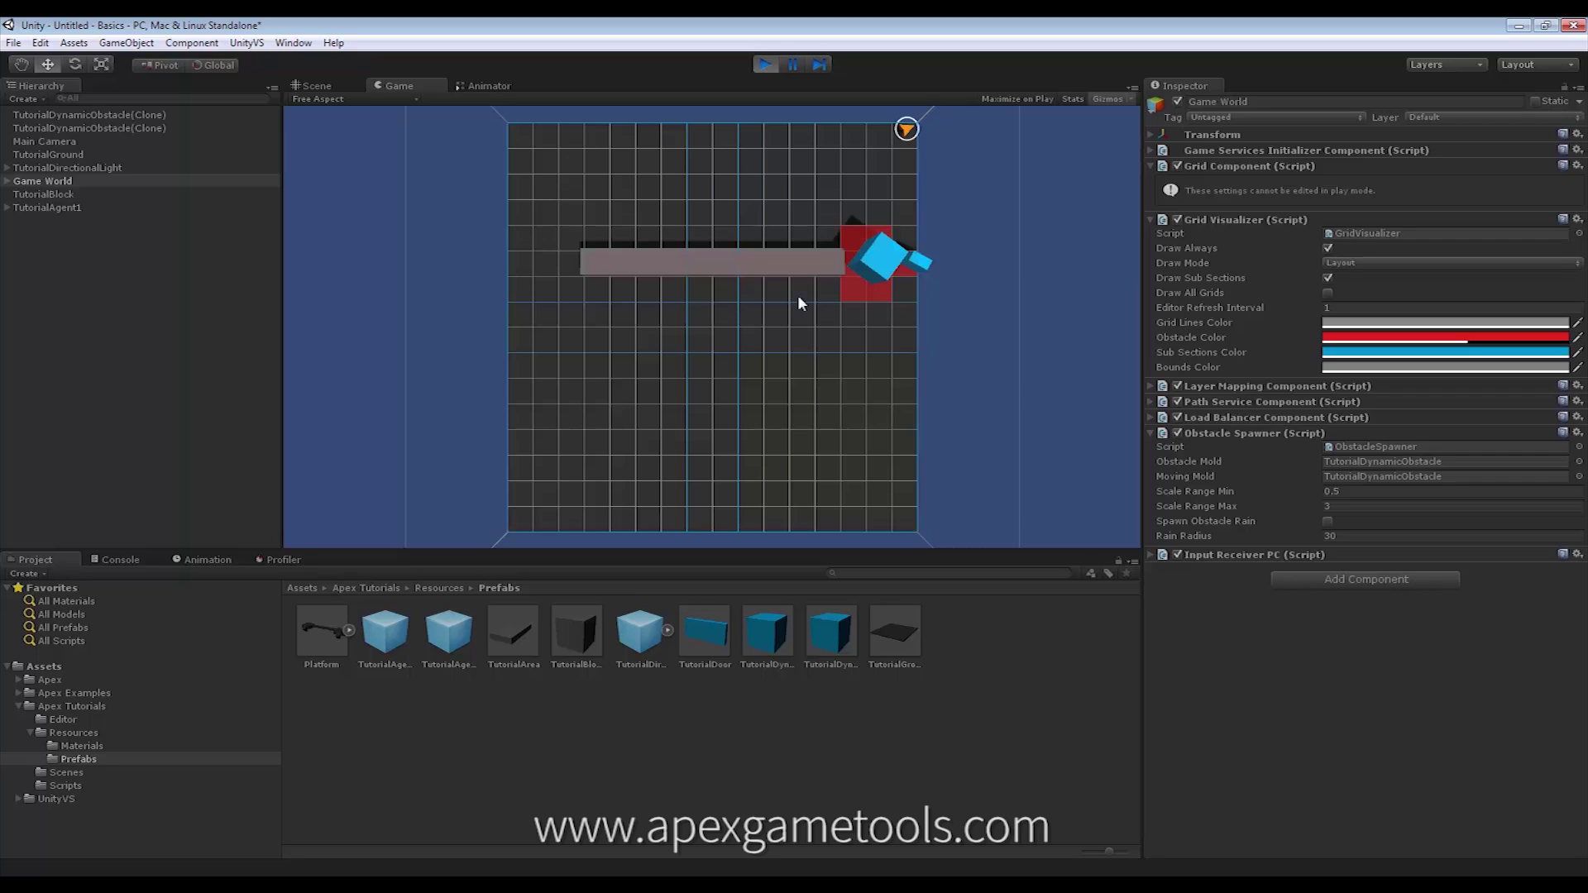
Step: Test sub section replanning by redirecting the agent above the block while spawning two obstacles in the lower grid sections, ending play mode when done
right_click(543, 148)
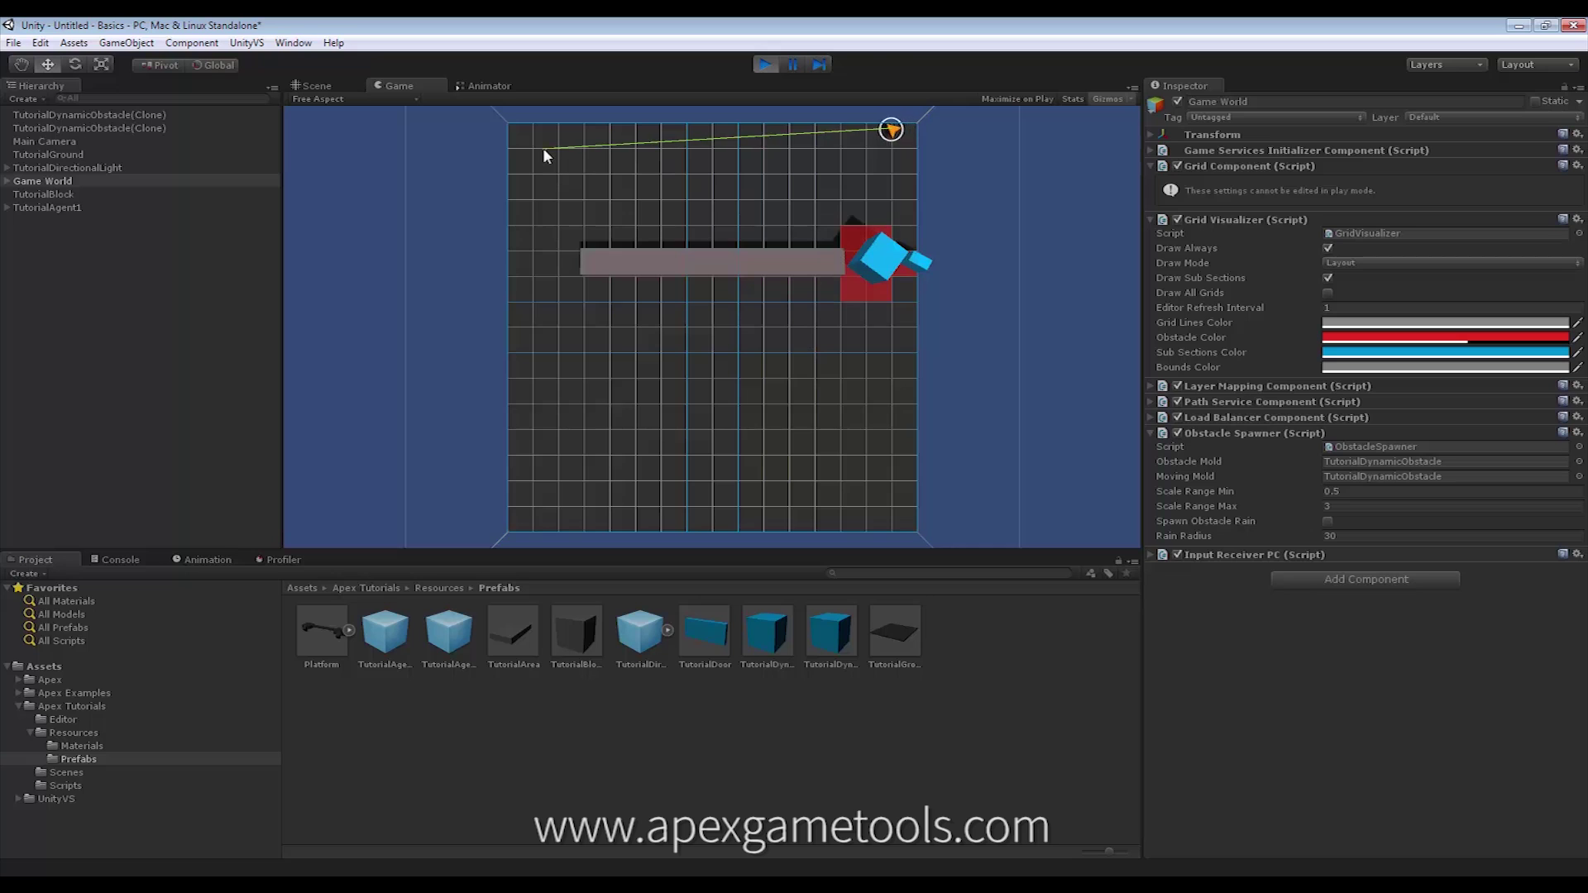
right_click(569, 175)
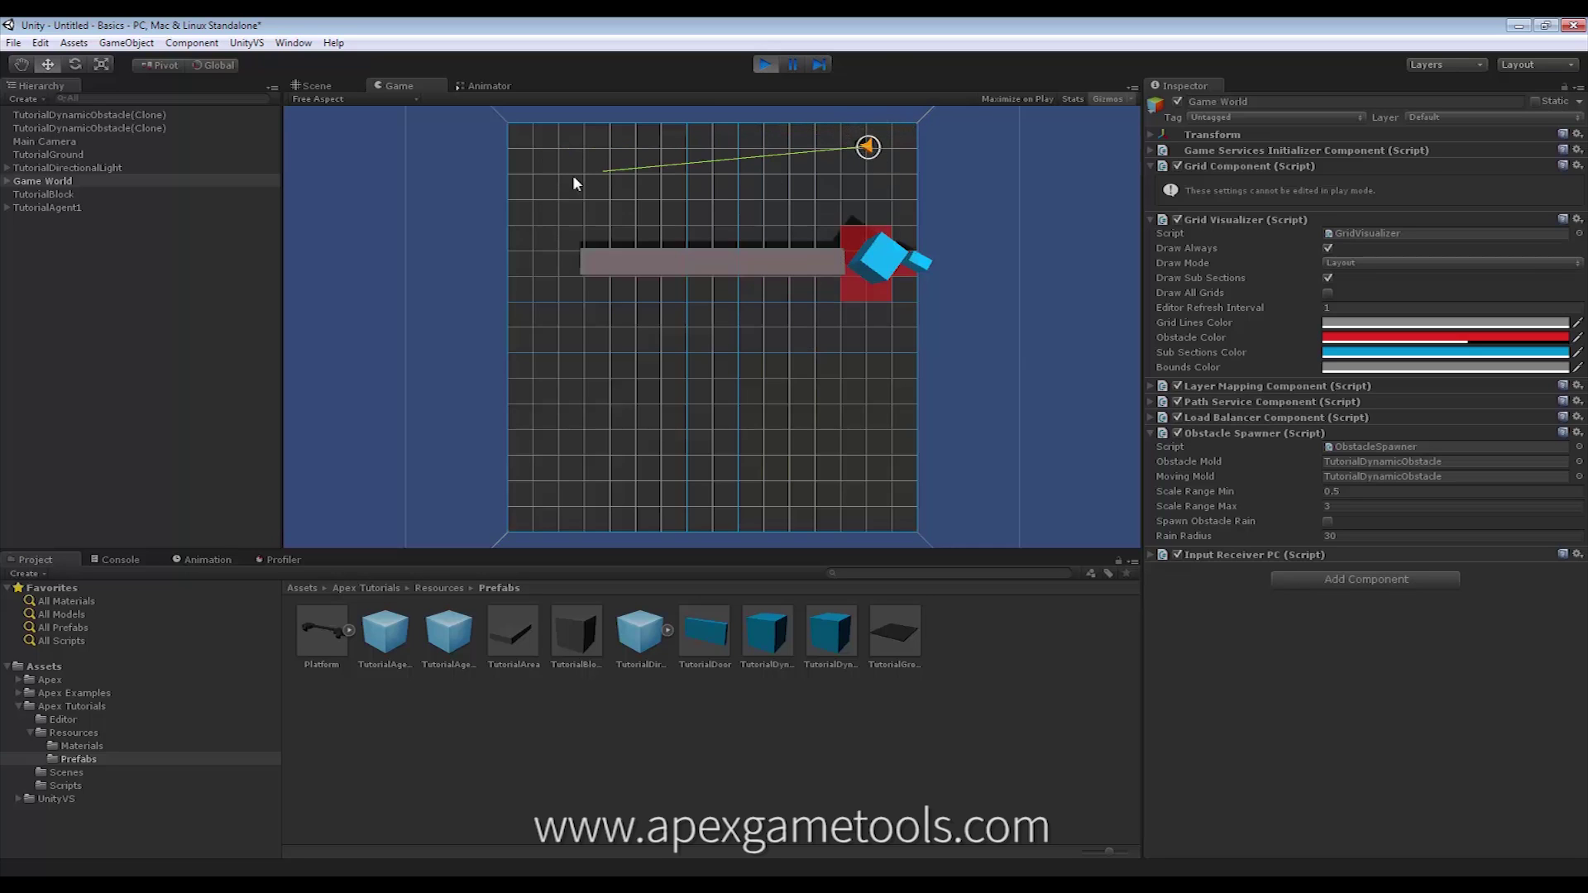
right_click(887, 161)
left_click(842, 489)
right_click(610, 136)
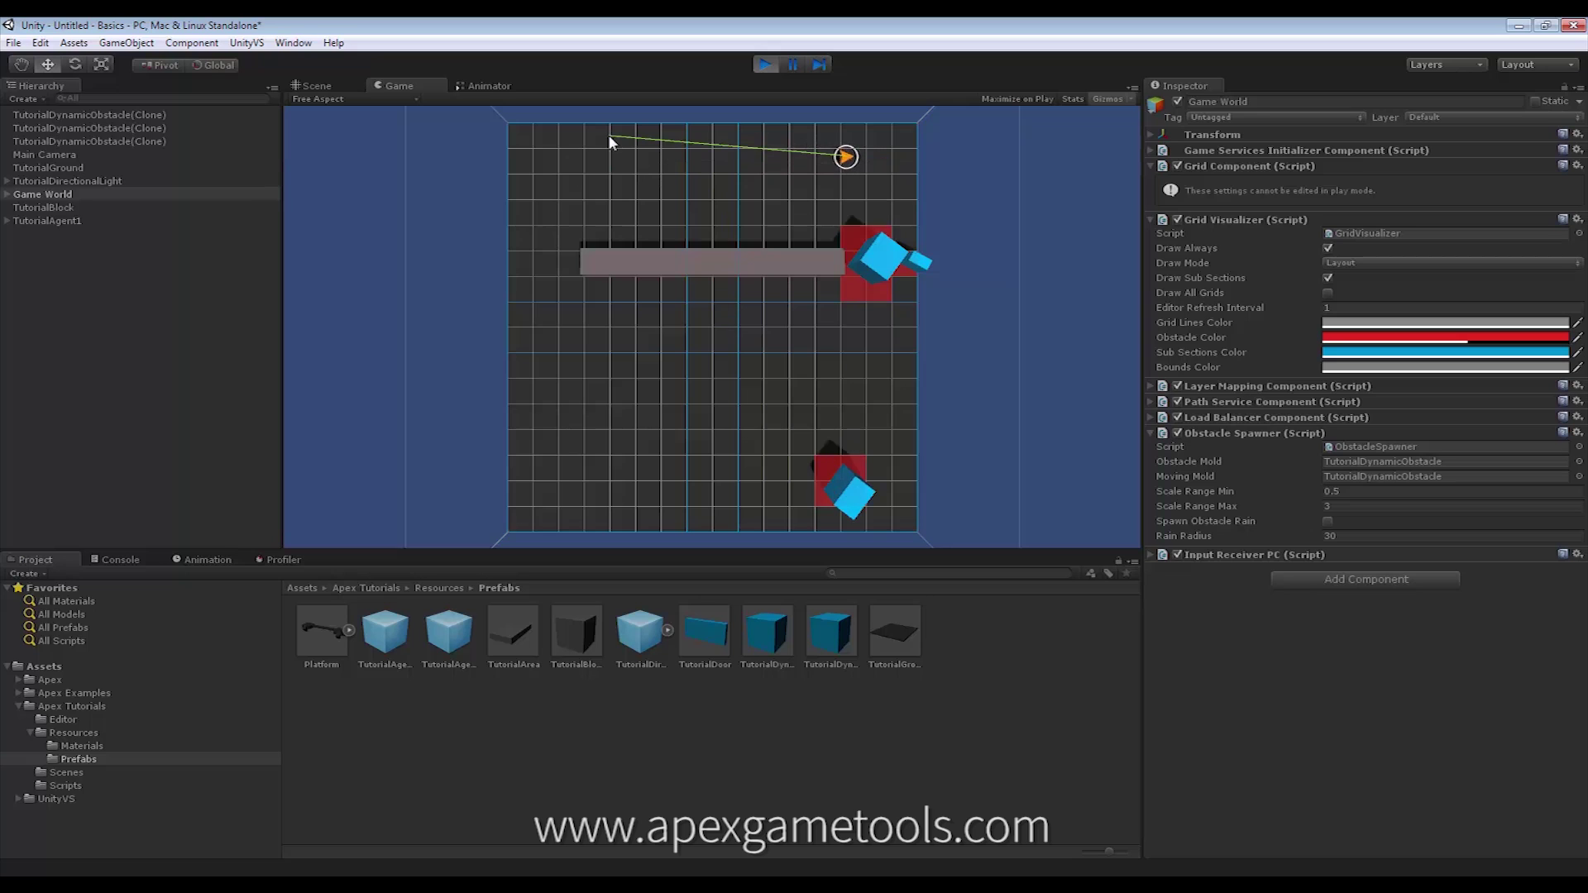
left_click(645, 497)
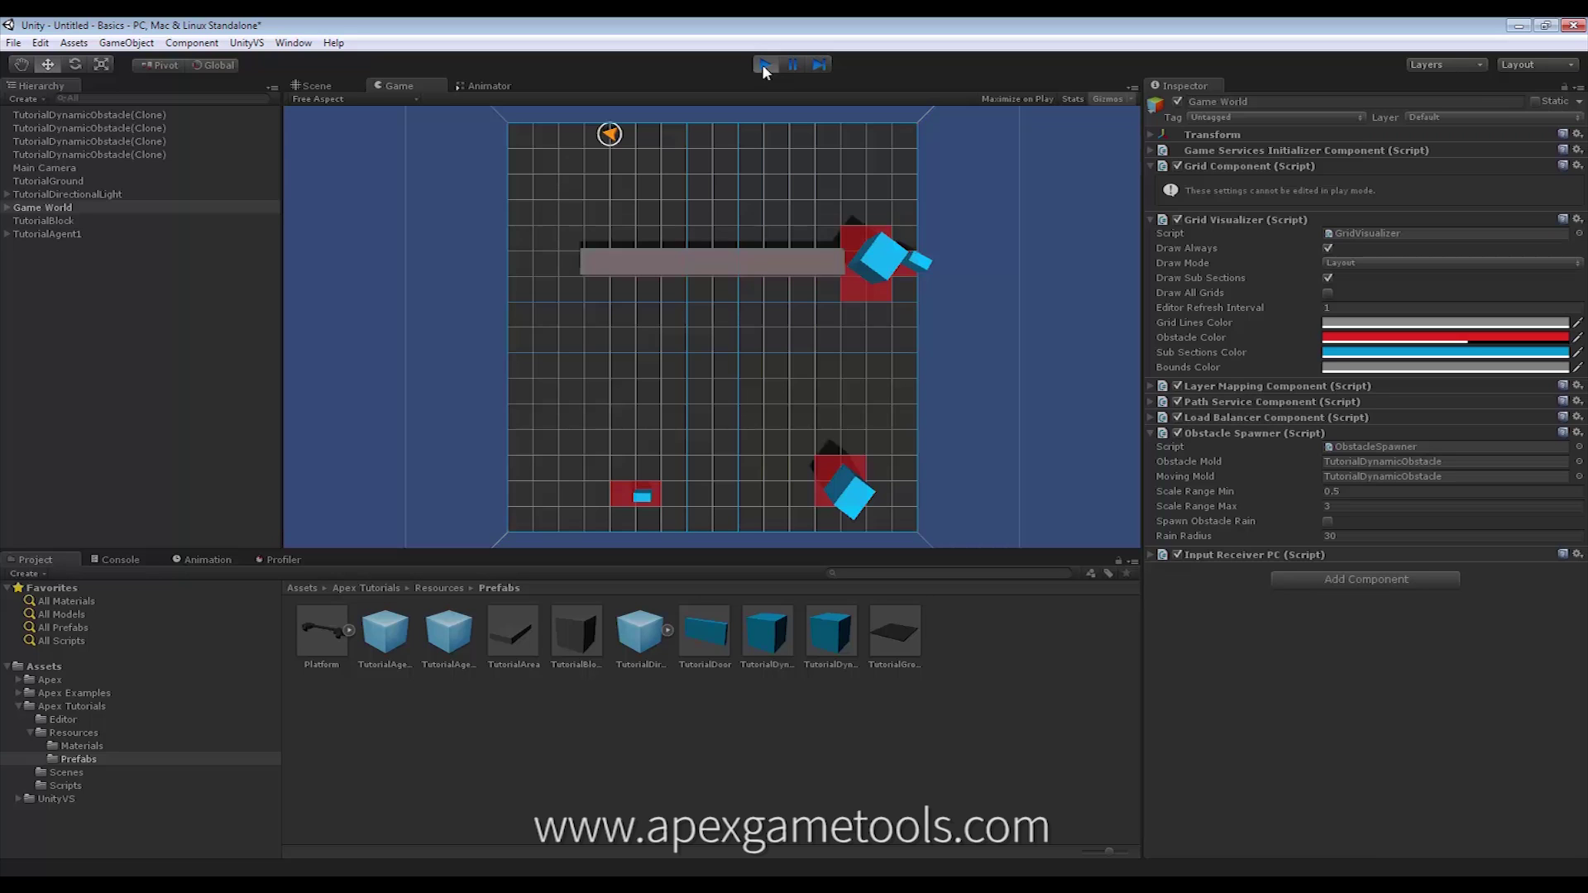
left_click(766, 67)
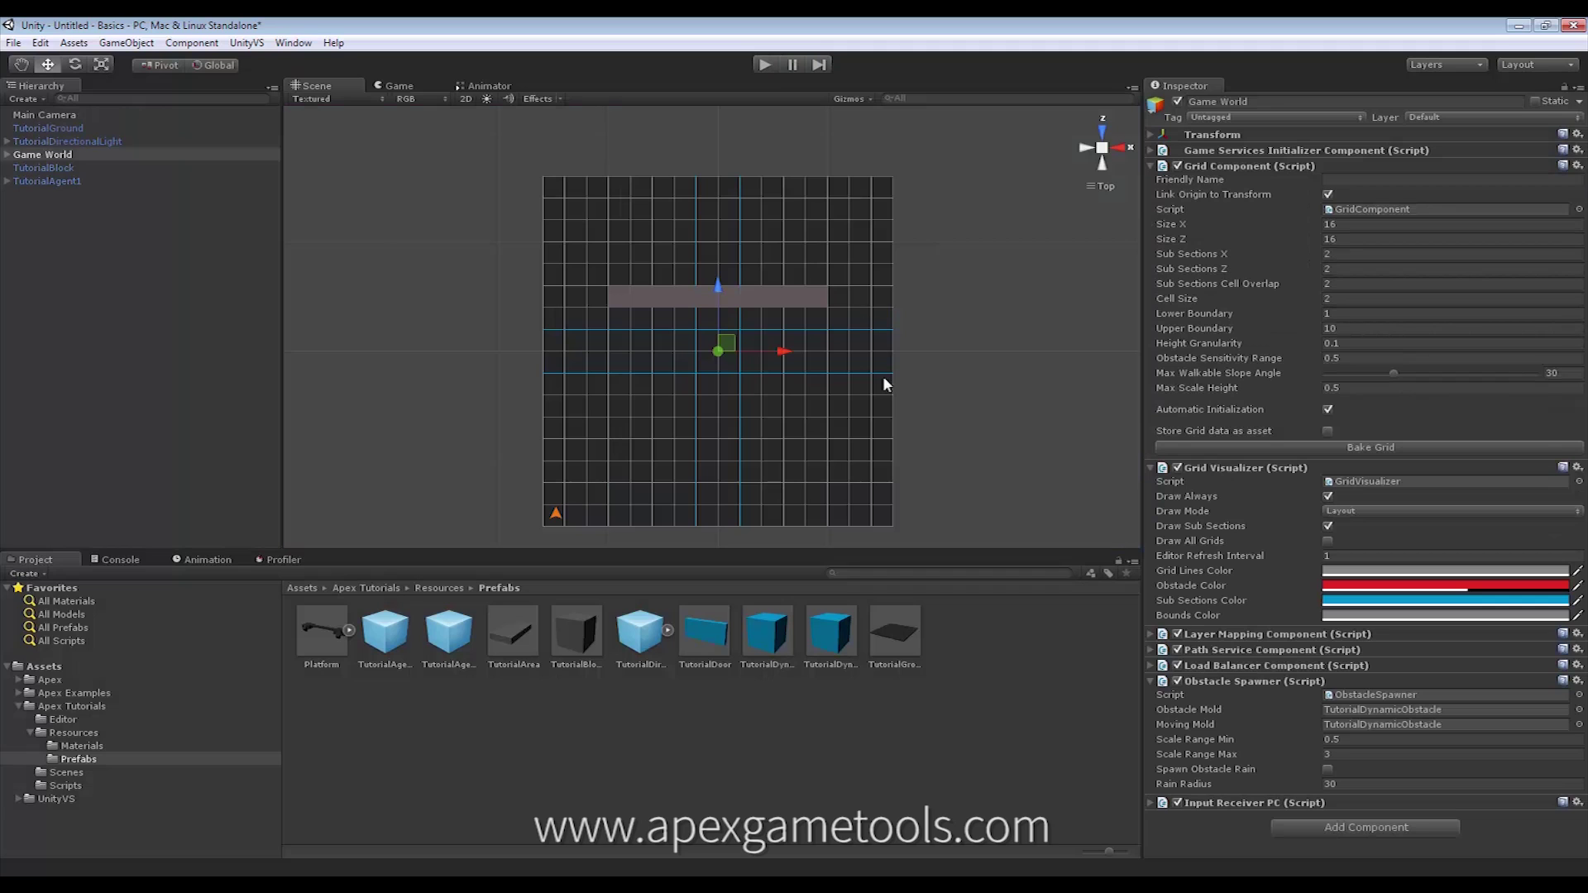
Step: Set the Game World grid's Sub Sections X and Sub Sections Z to 1
left_click(1363, 253)
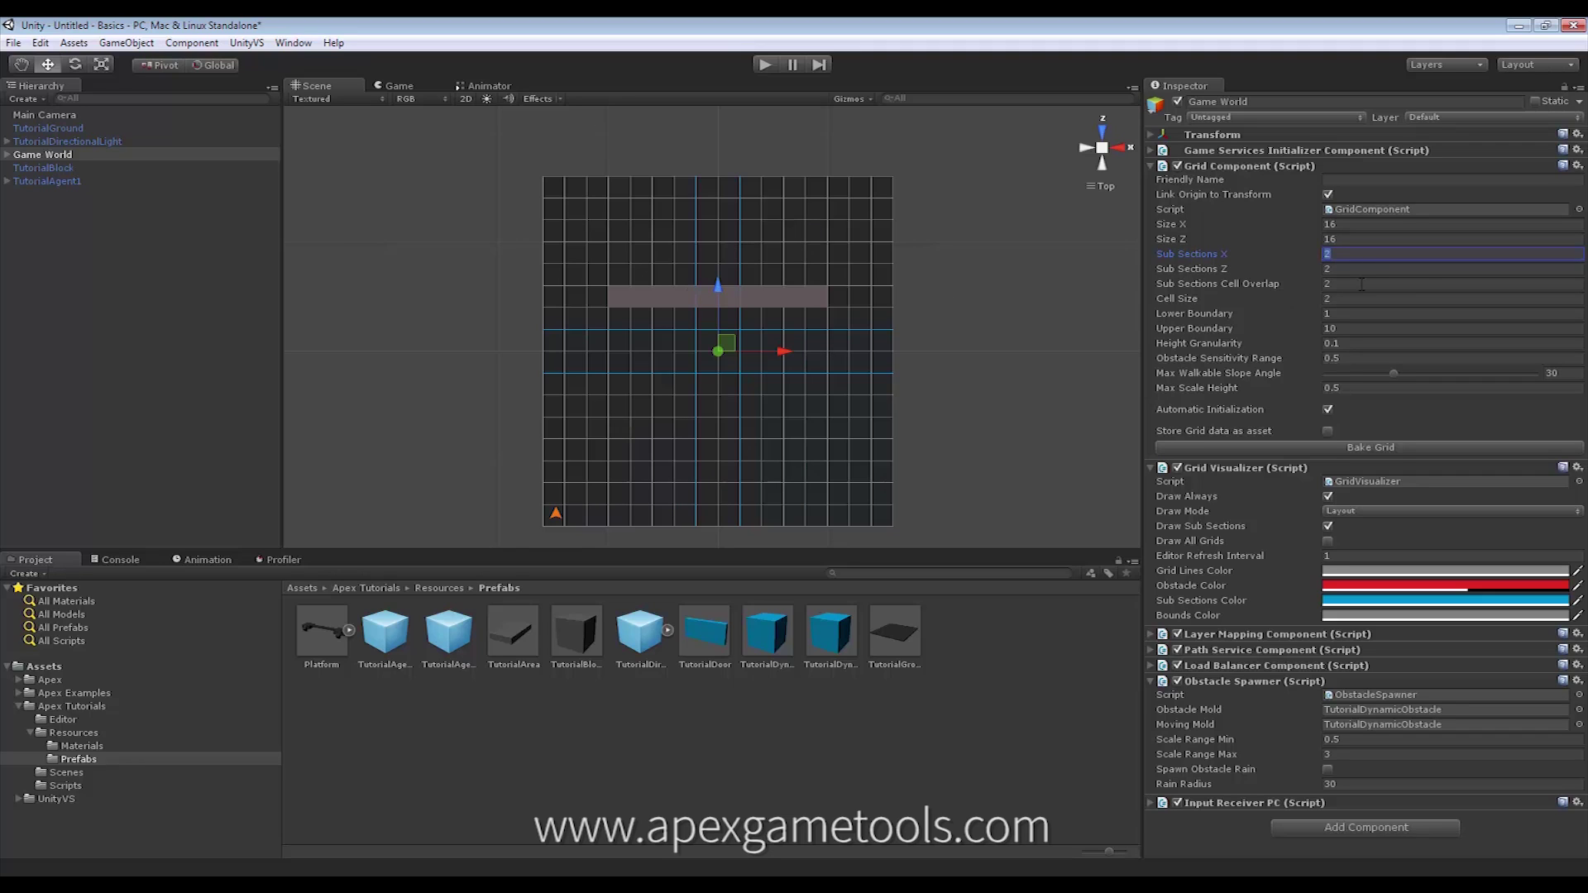
type("1")
left_click(1338, 264)
type("1")
left_click(1351, 298)
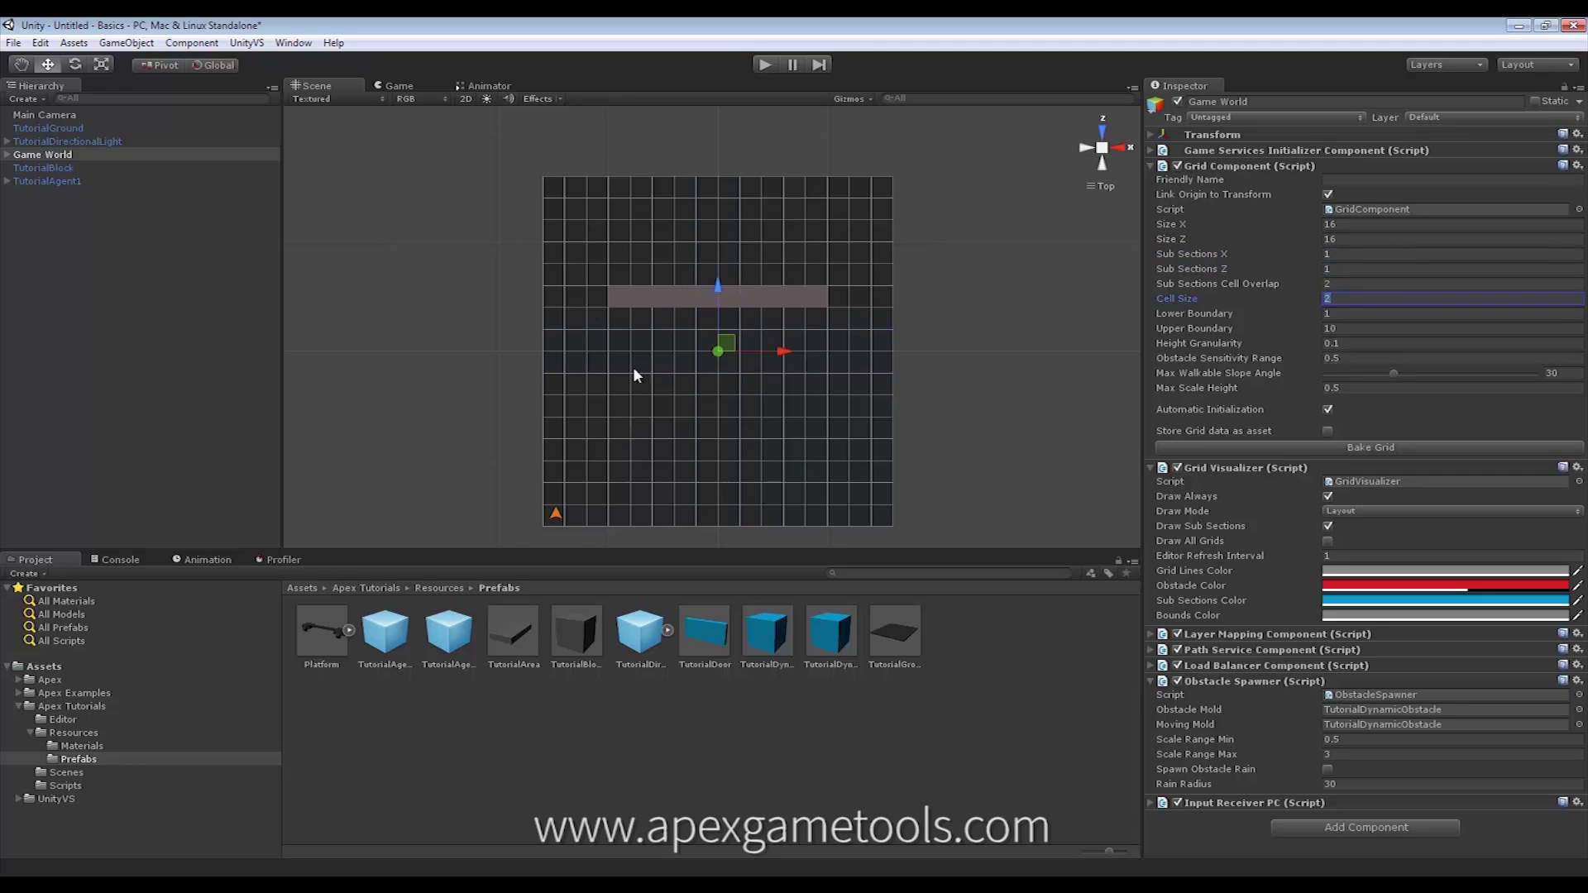
Step: Run the scene, send the agent to the grid's upper-right corner and spawn two obstacles in the gap beside the block
left_click(755, 64)
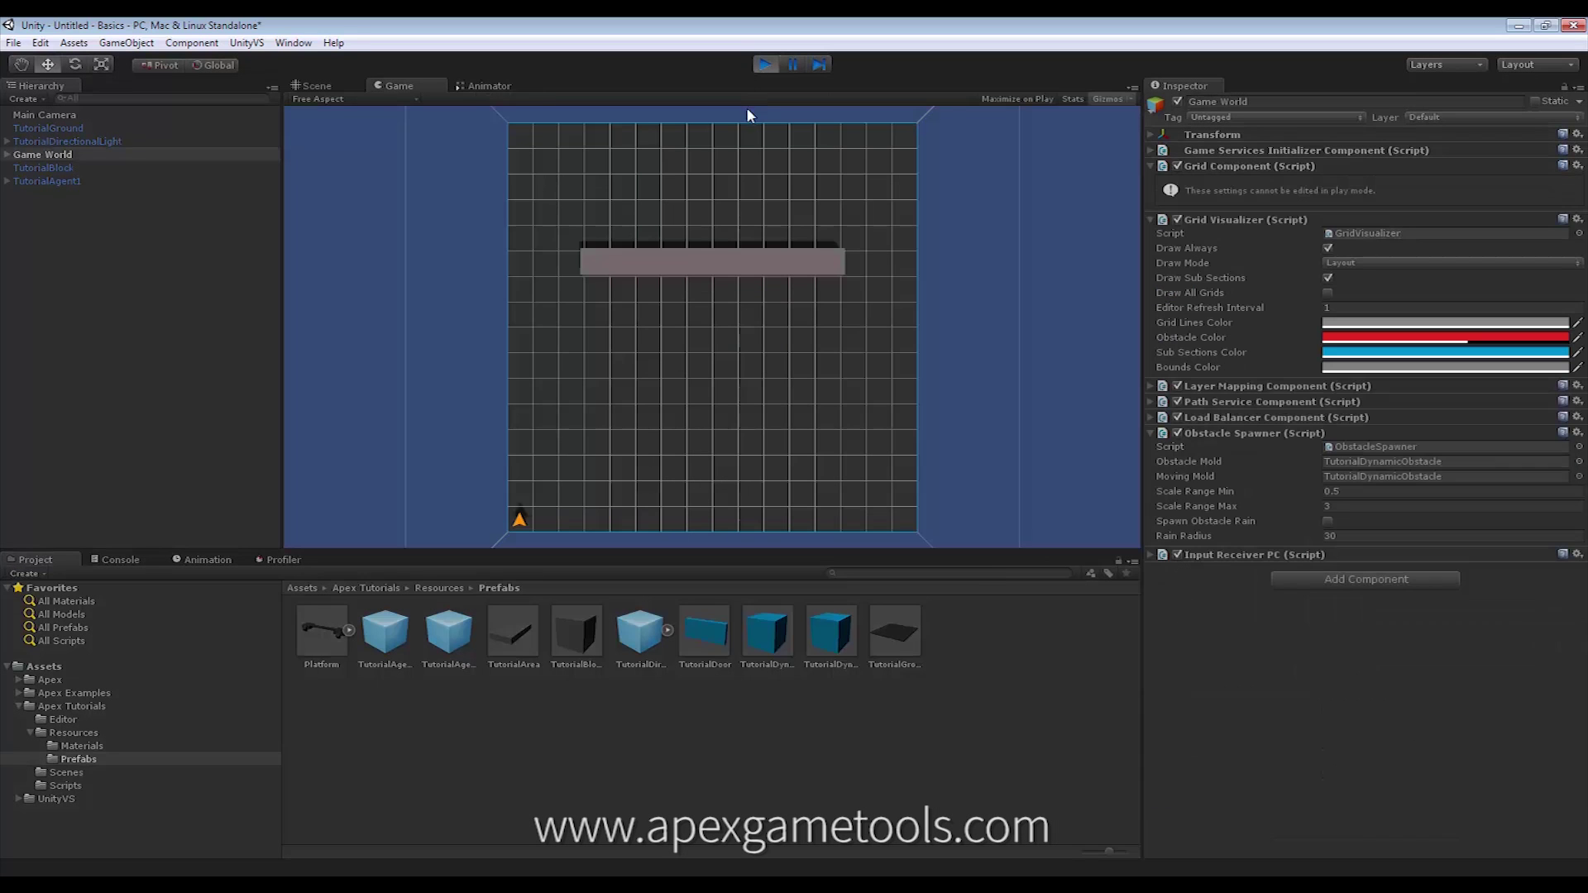
right_click(908, 145)
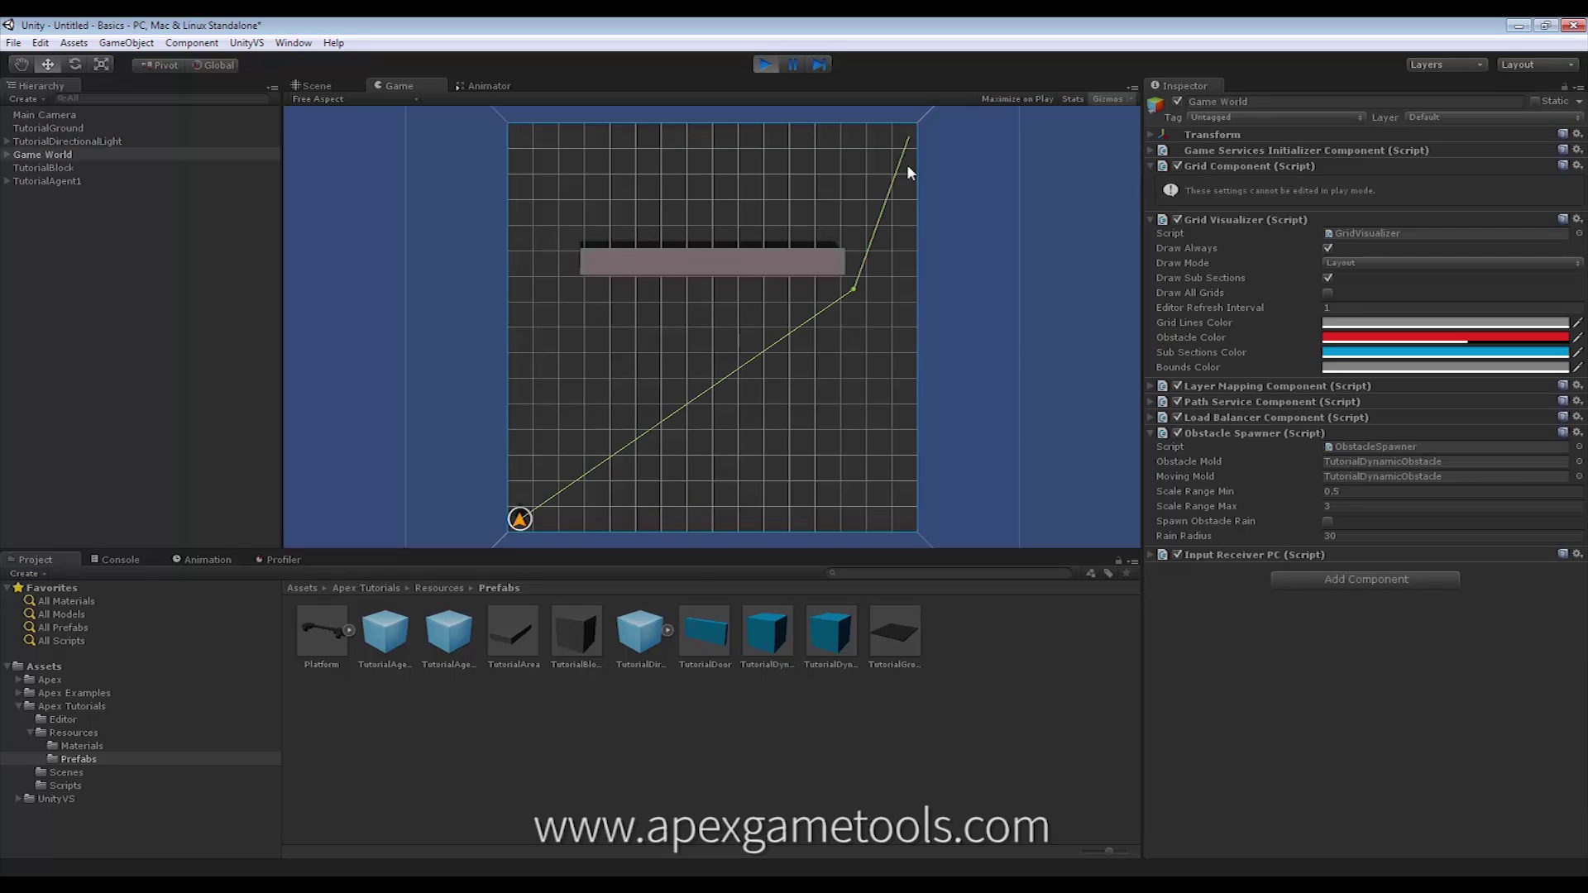
key("o")
key("o")
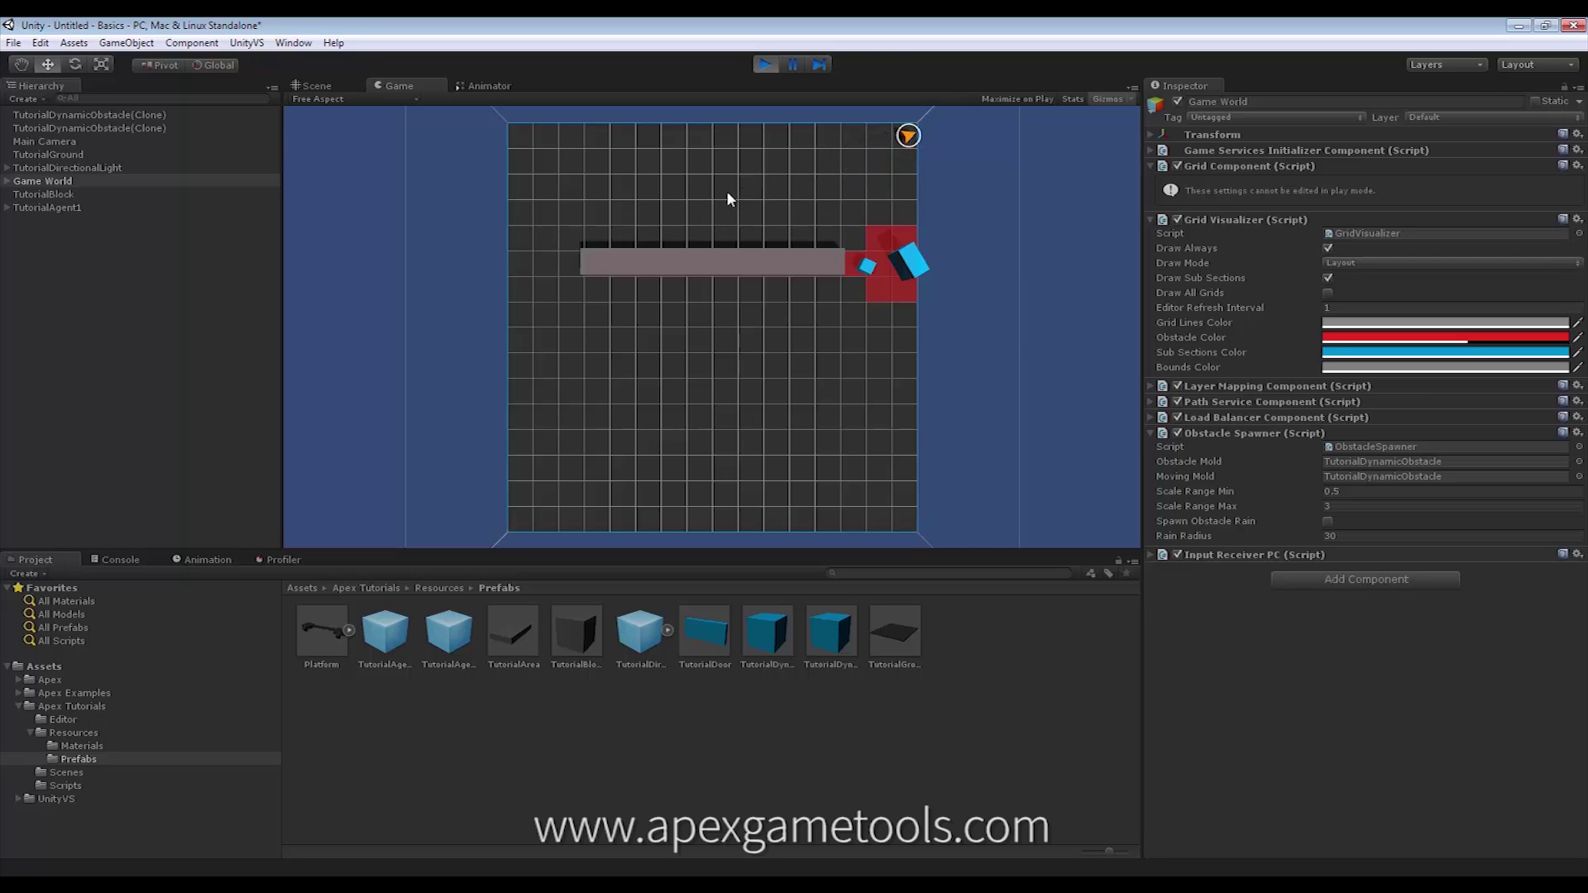
Step: Redirect the agent to the grid's lower-right area, spawn one obstacle below the block and one above it, and end play mode
right_click(839, 461)
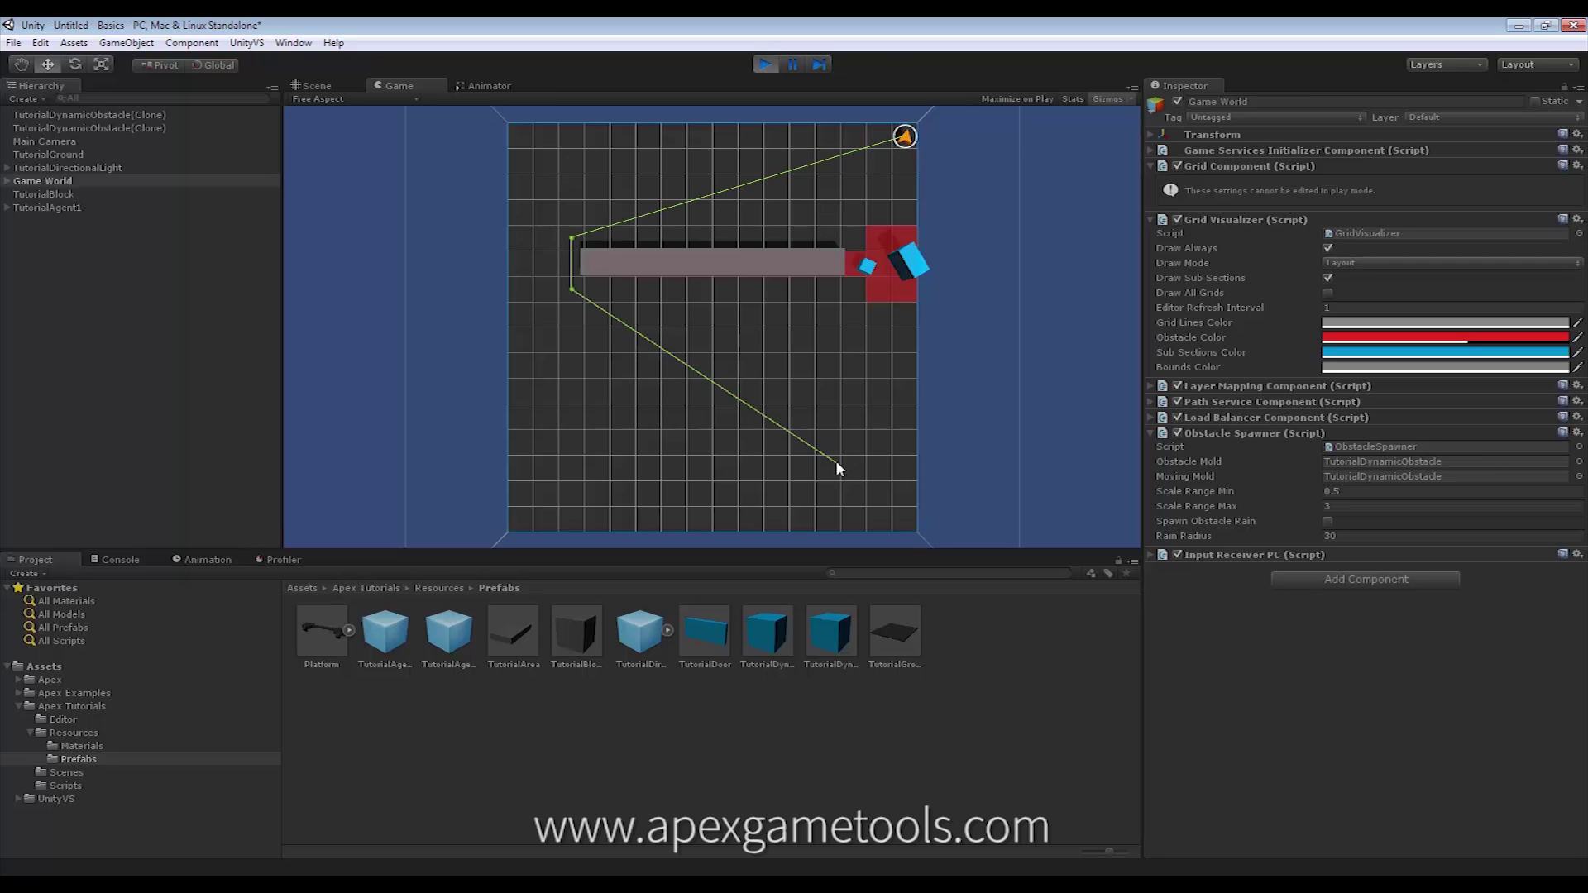
left_click(721, 386)
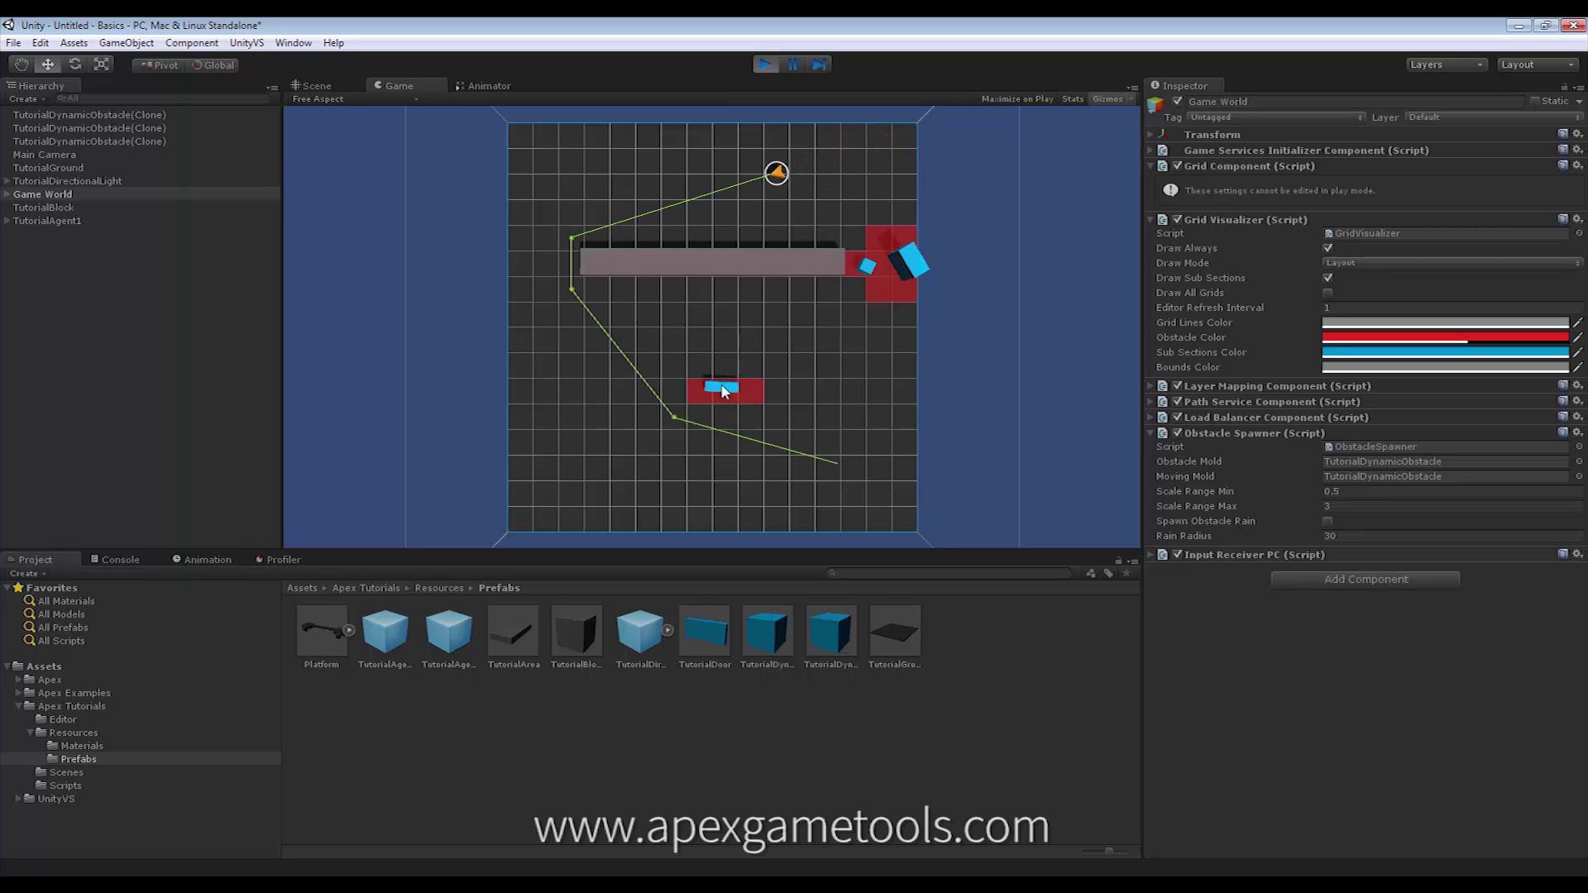
left_click(780, 159)
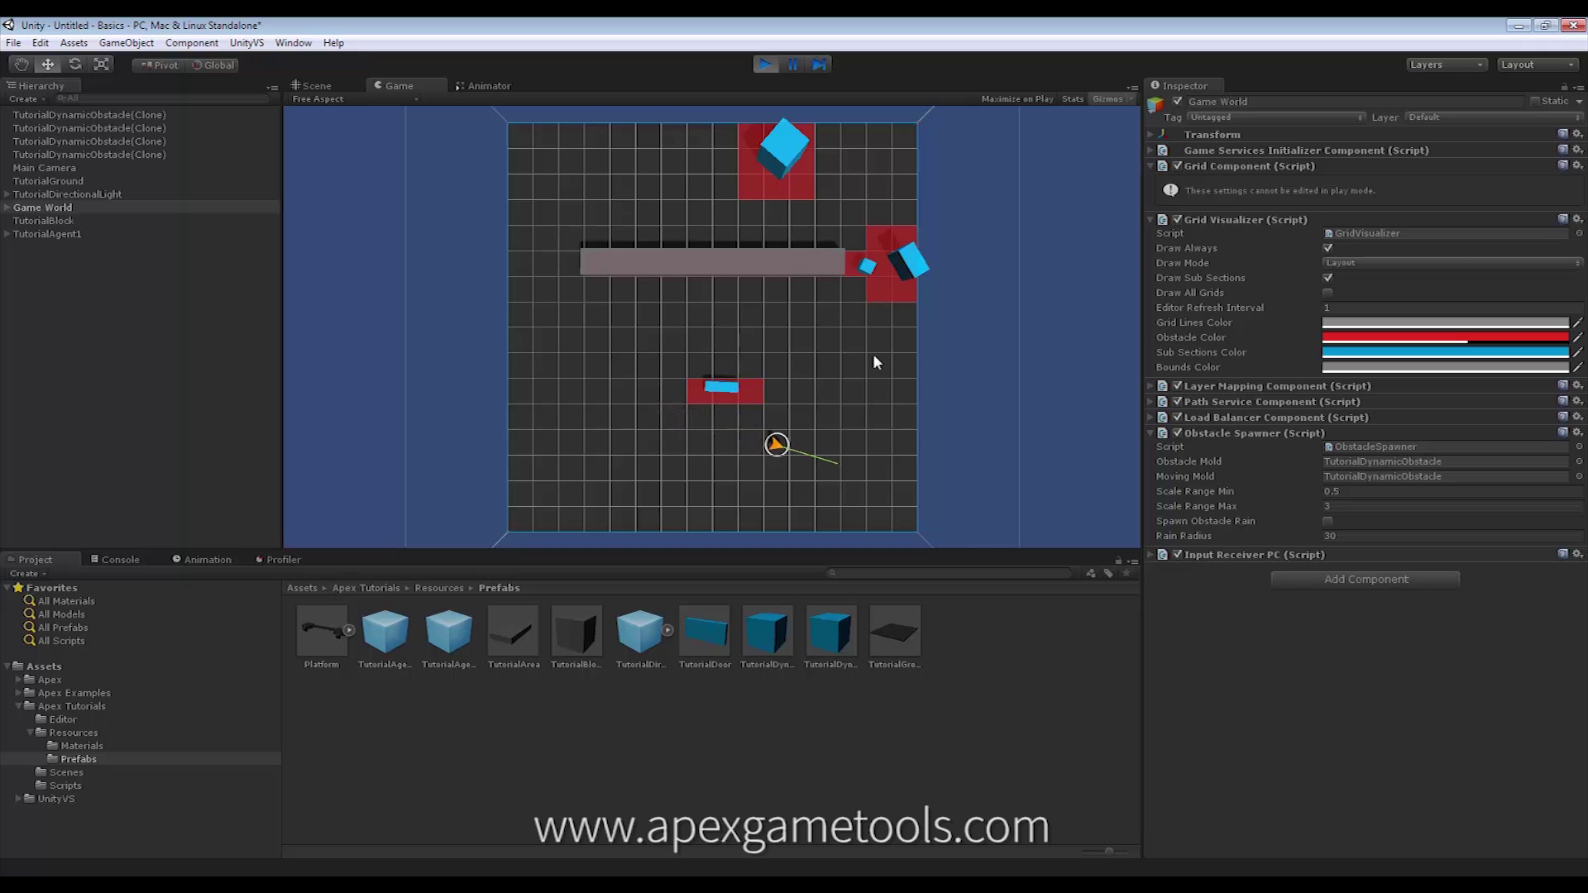
left_click(765, 65)
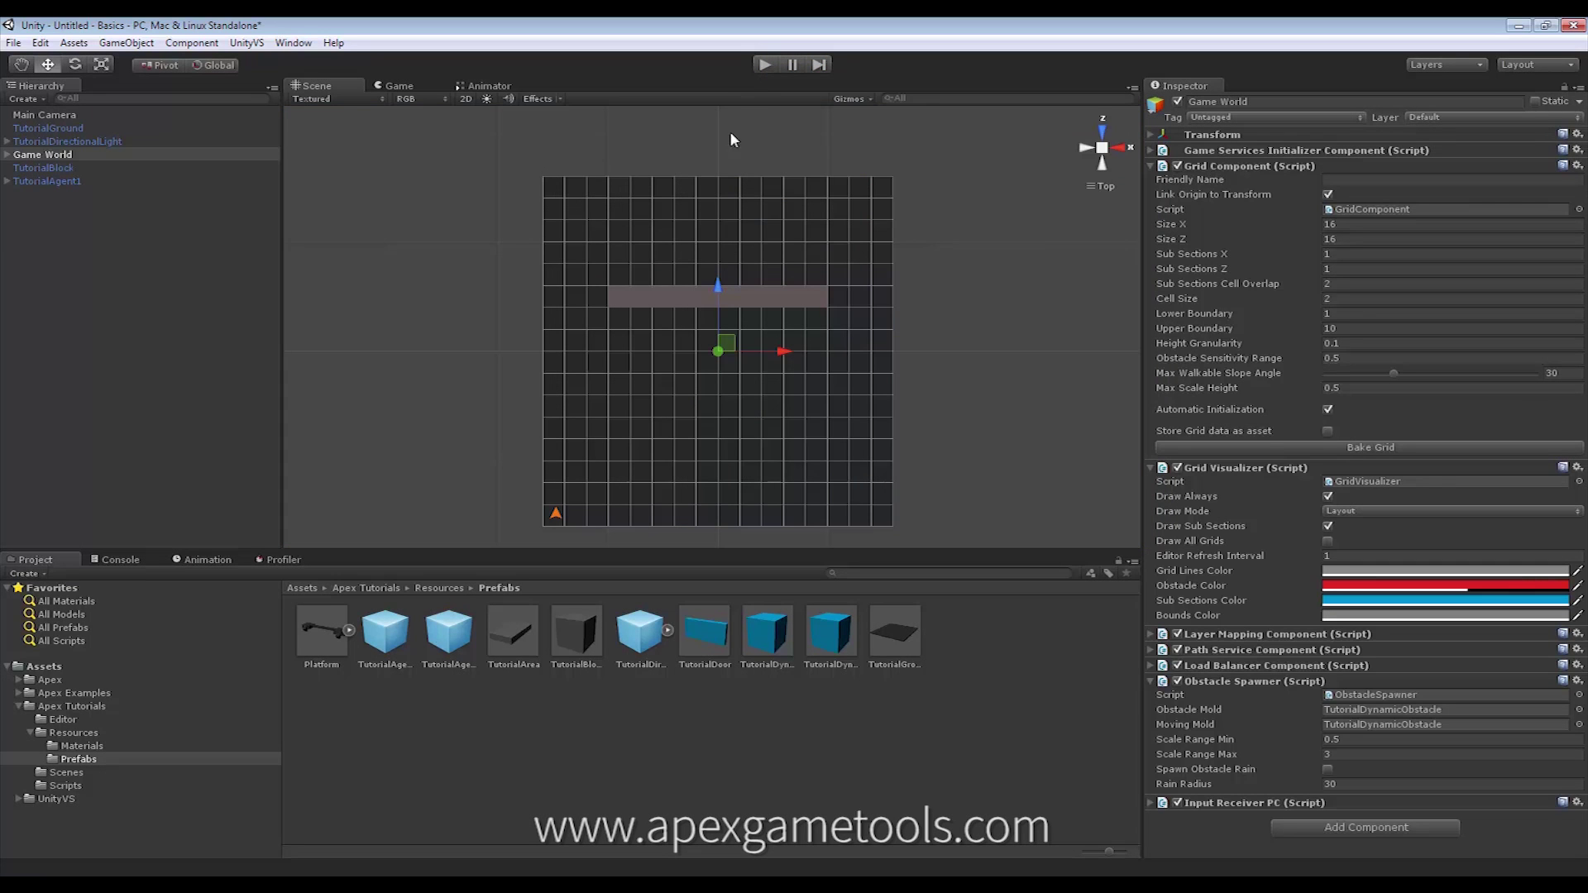